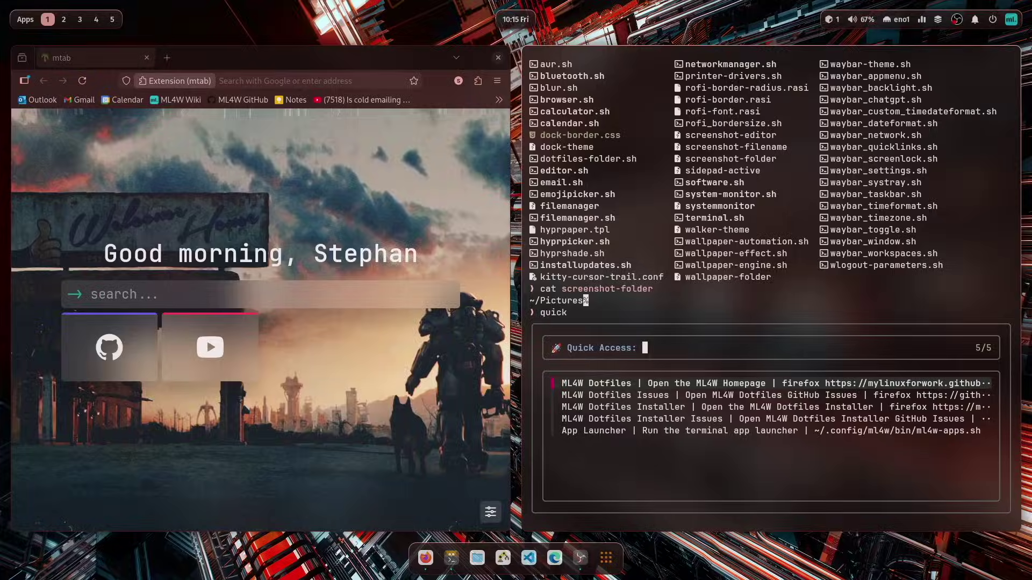
- Open the ML4W Dotfiles homepage in Firefox from the Quick Access entry
key(Return)
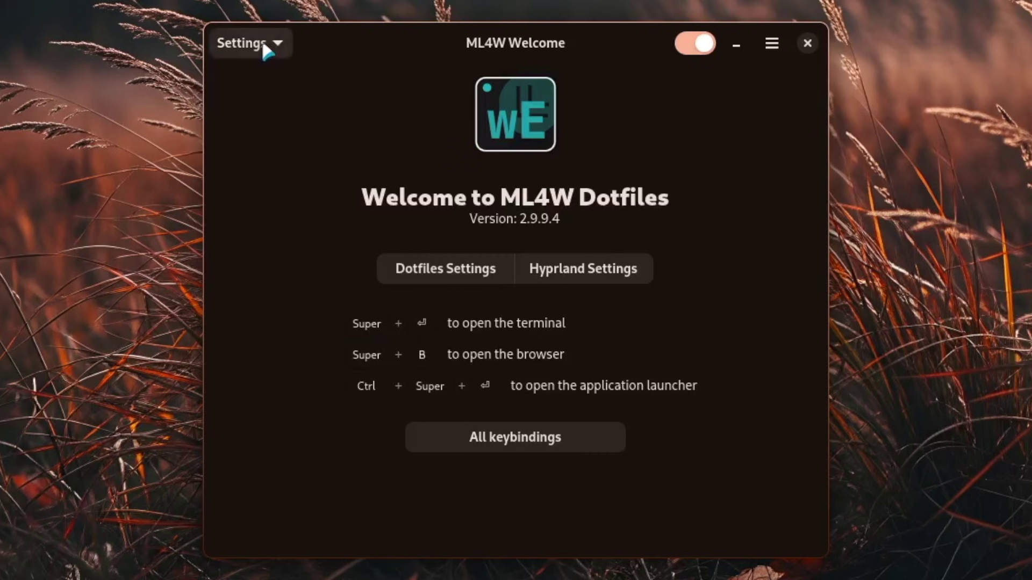
- Look through ML4W Welcome's Settings dropdown and the ML4W/Hyprland links menu, then dismiss the menu
click(364, 143)
click(408, 89)
click(772, 43)
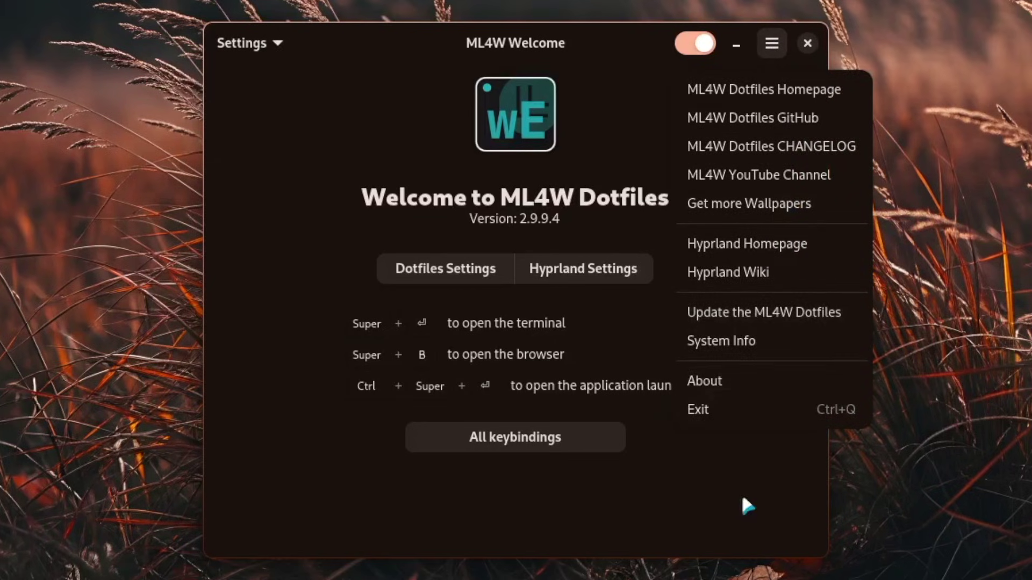
click(719, 460)
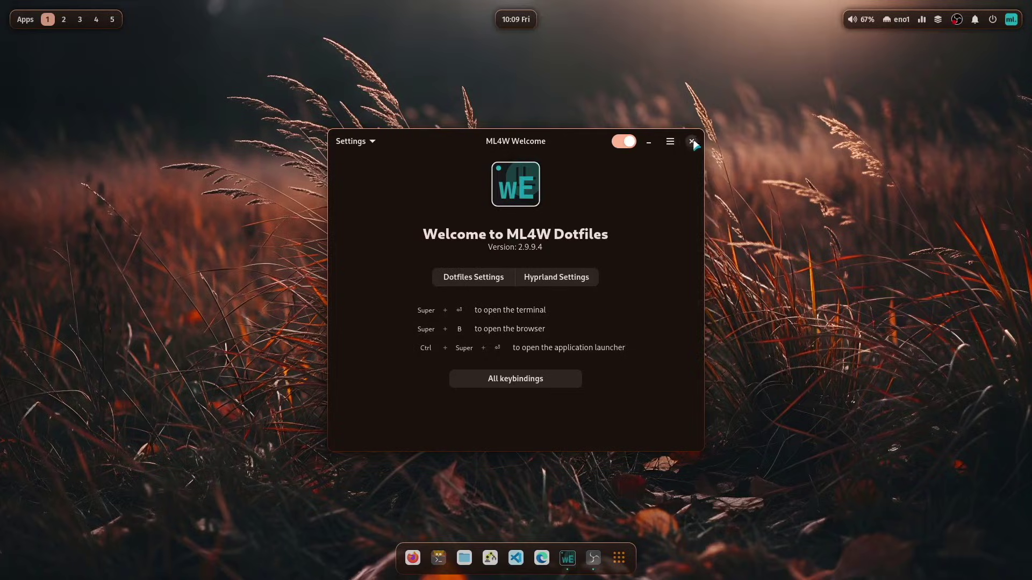
click(691, 142)
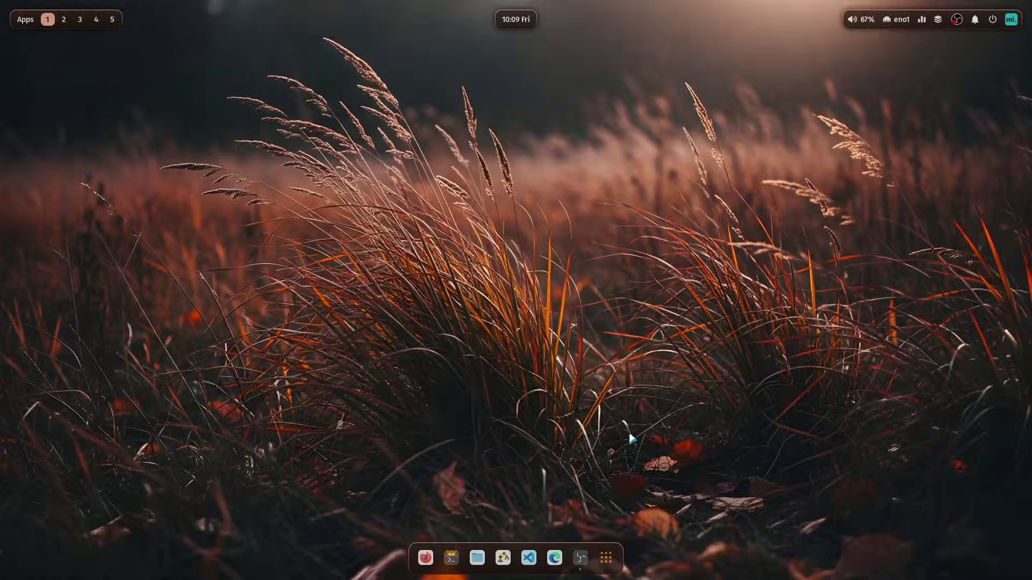
key(super+Return)
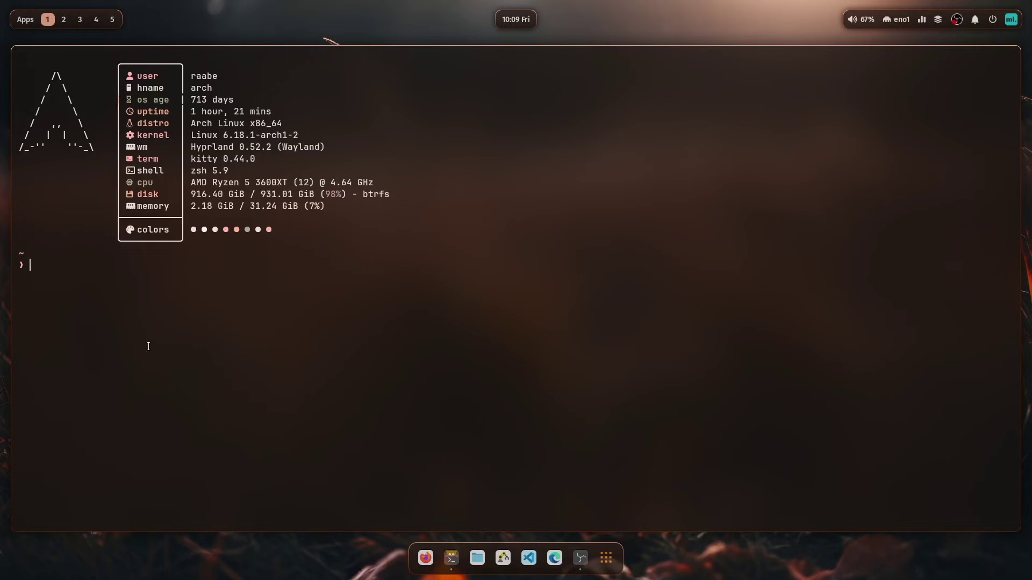
key(super+Return)
key(super+Return)
key(super+Return)
key(super+q)
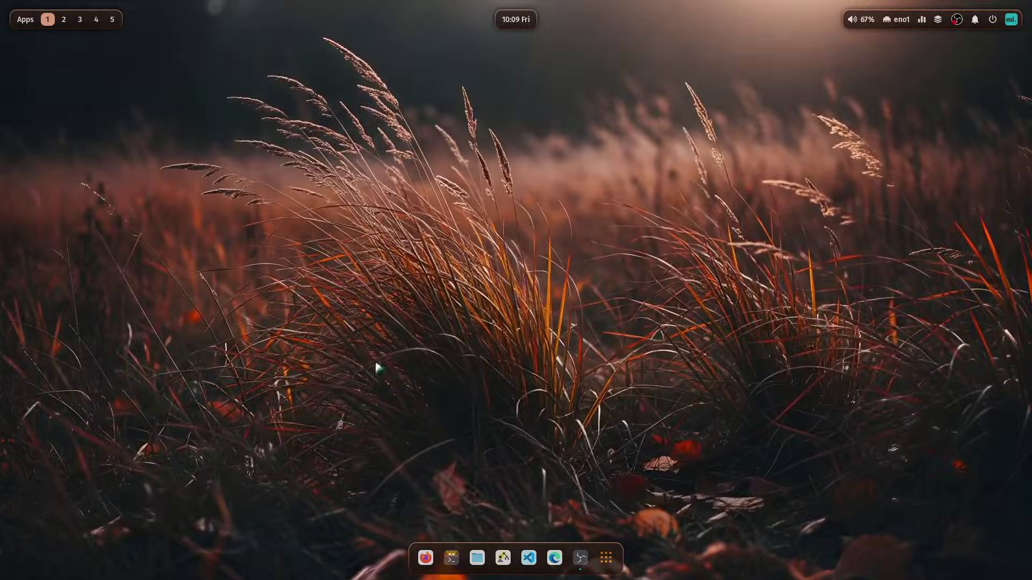
- Pick 'glass' from the ML4W sidebar's Theme list to restyle the top bar
click(1010, 20)
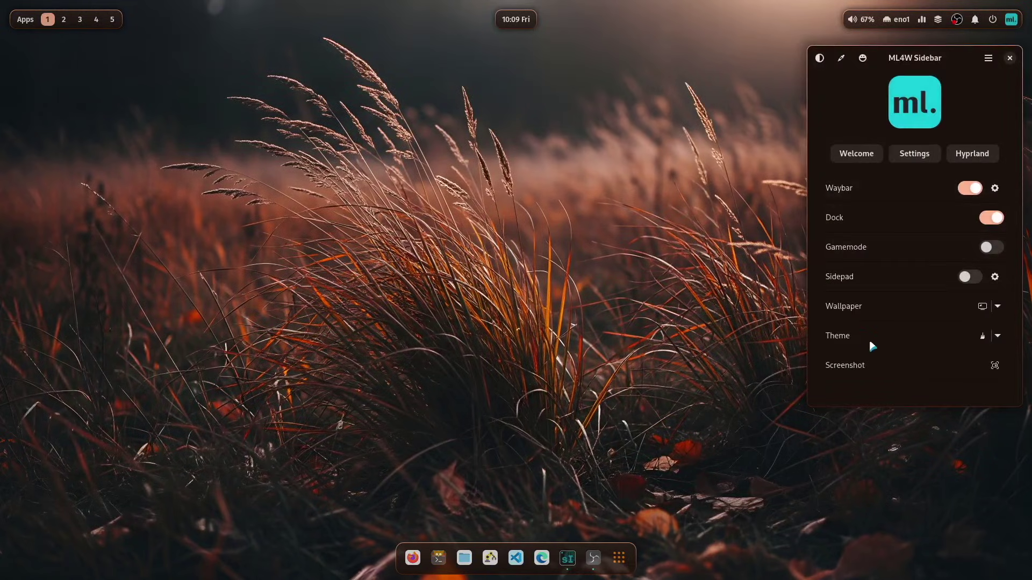
click(983, 337)
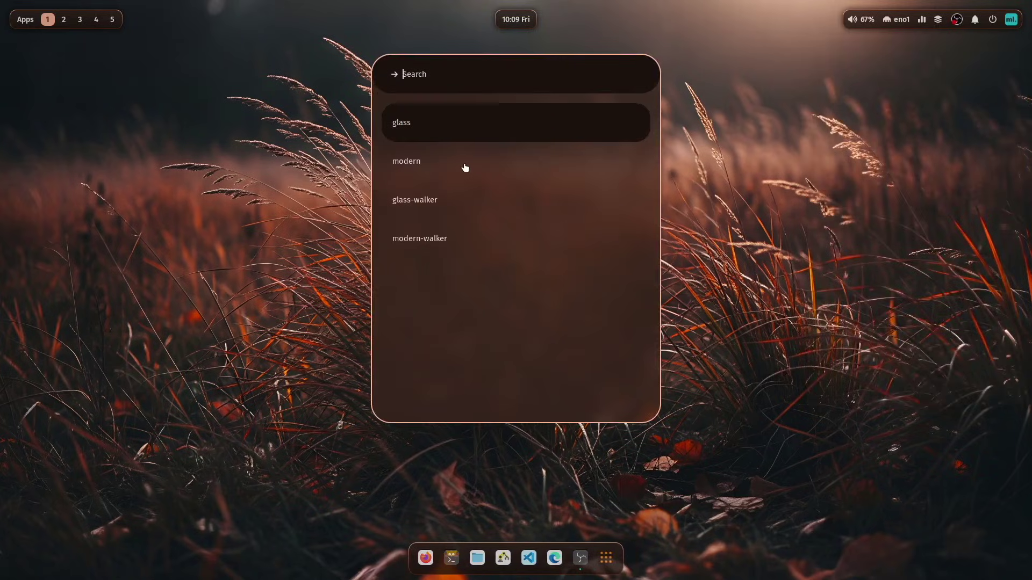
key(Down)
key(Down)
key(Down)
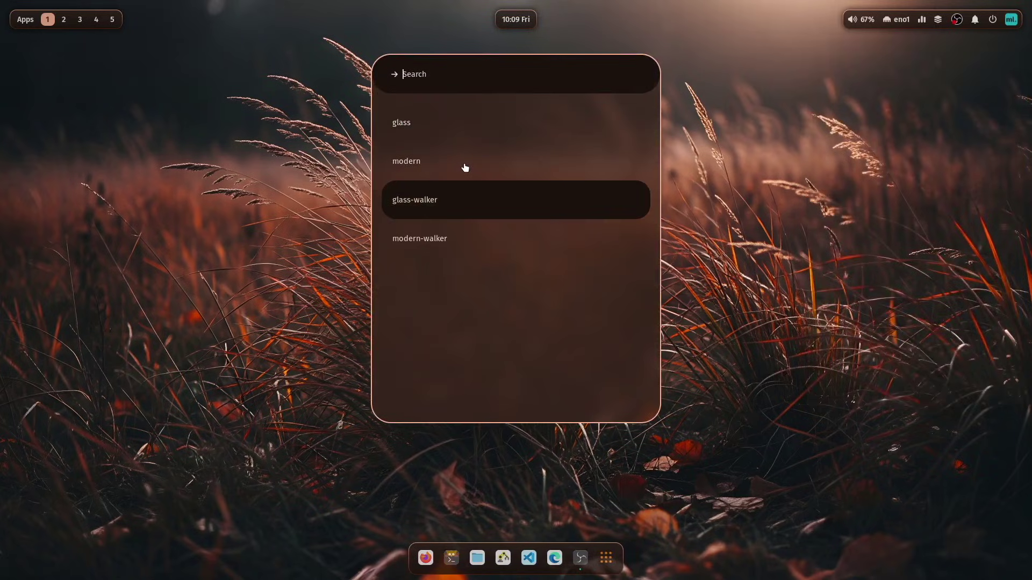
key(Up)
key(Up)
key(Up)
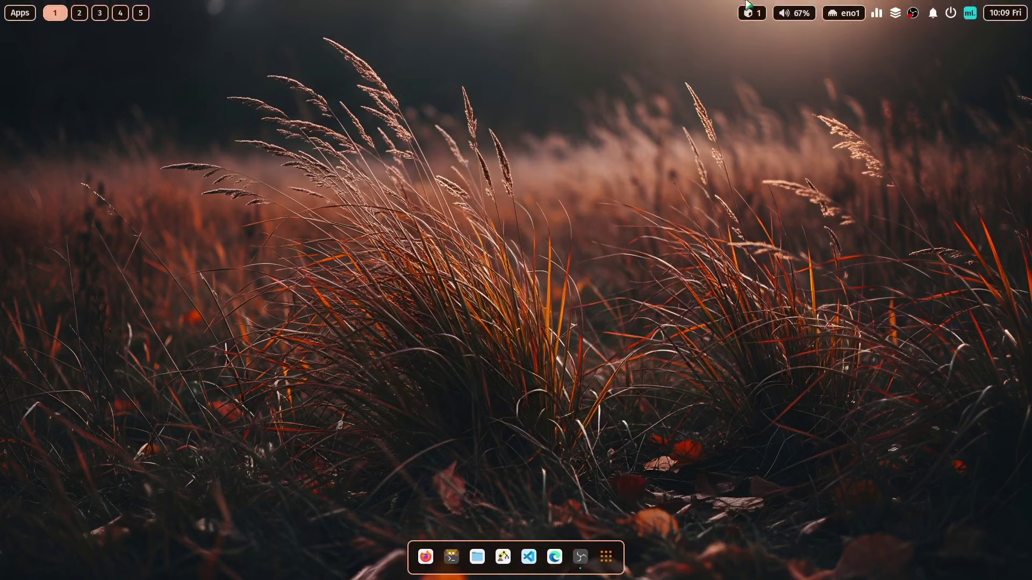
click(970, 13)
click(983, 337)
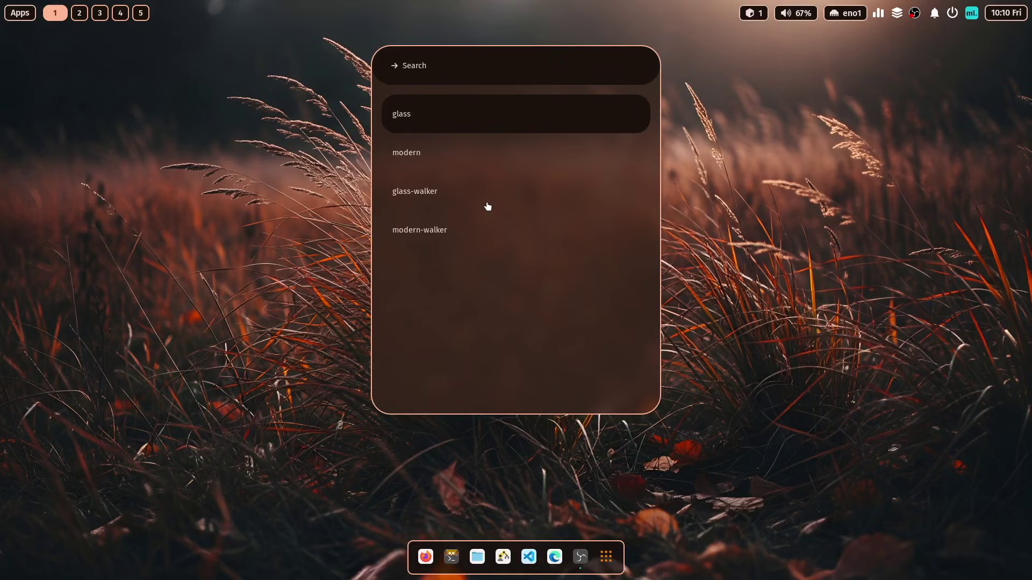
click(448, 112)
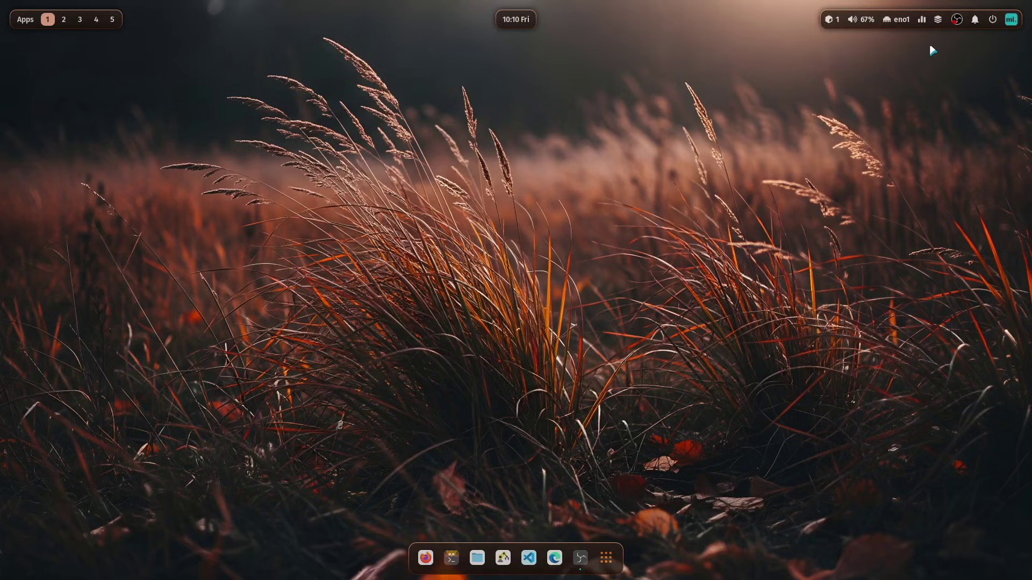
- Preview ArcDusk and ArcAurora, then apply ArcStarry Cursors as the mouse cursor in nwg-look
click(1011, 20)
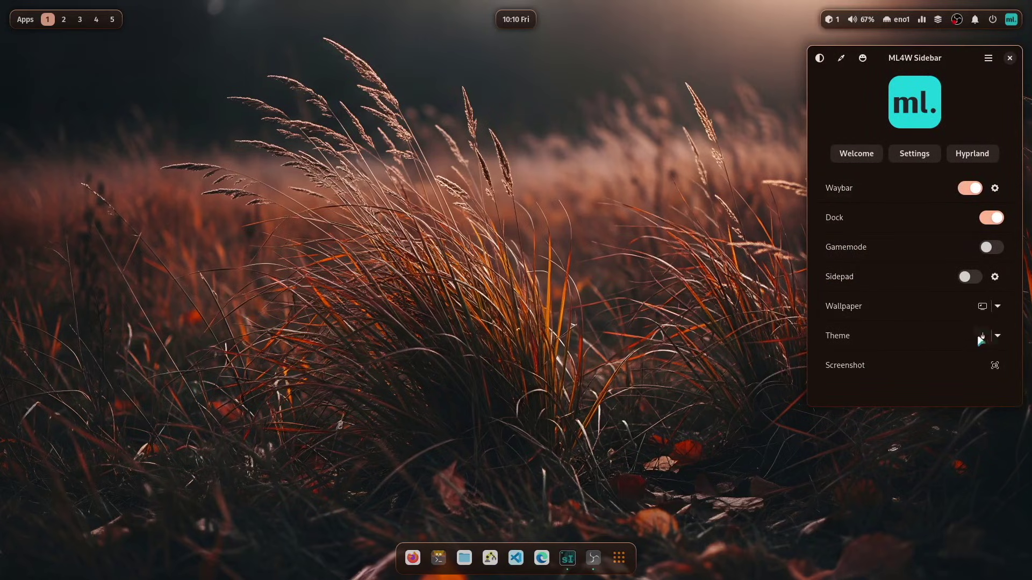
click(997, 336)
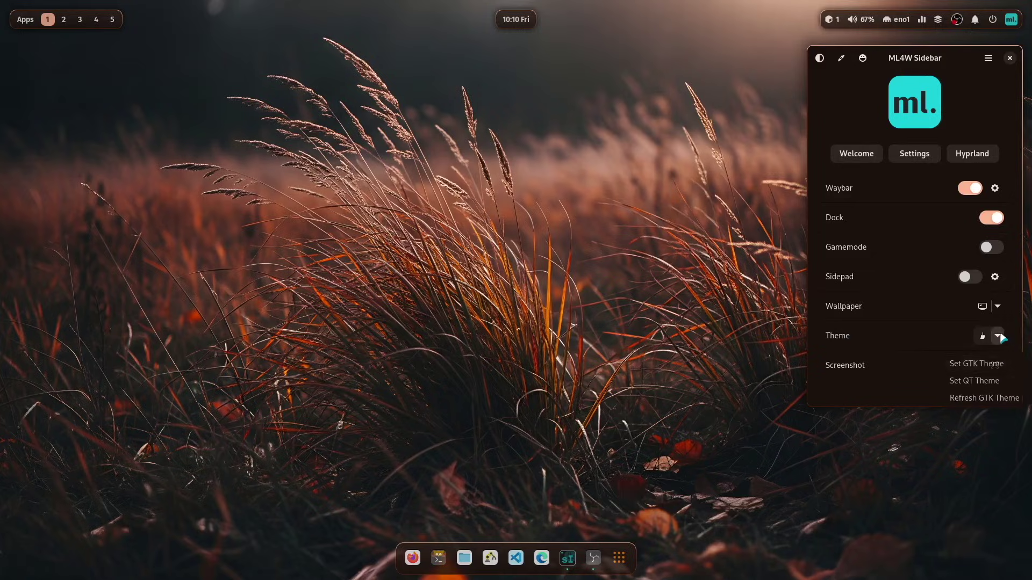
click(997, 367)
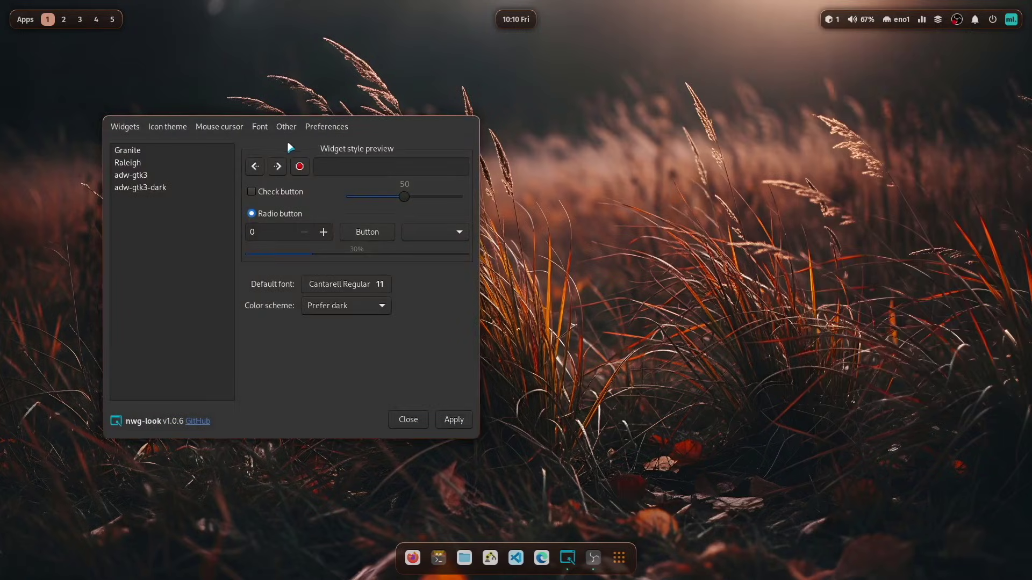
click(238, 129)
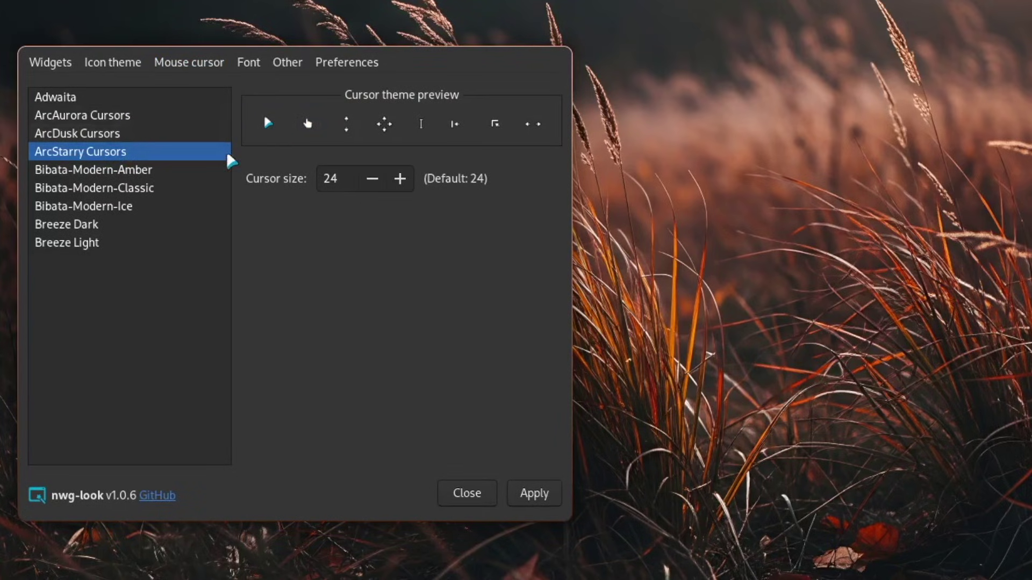
click(133, 134)
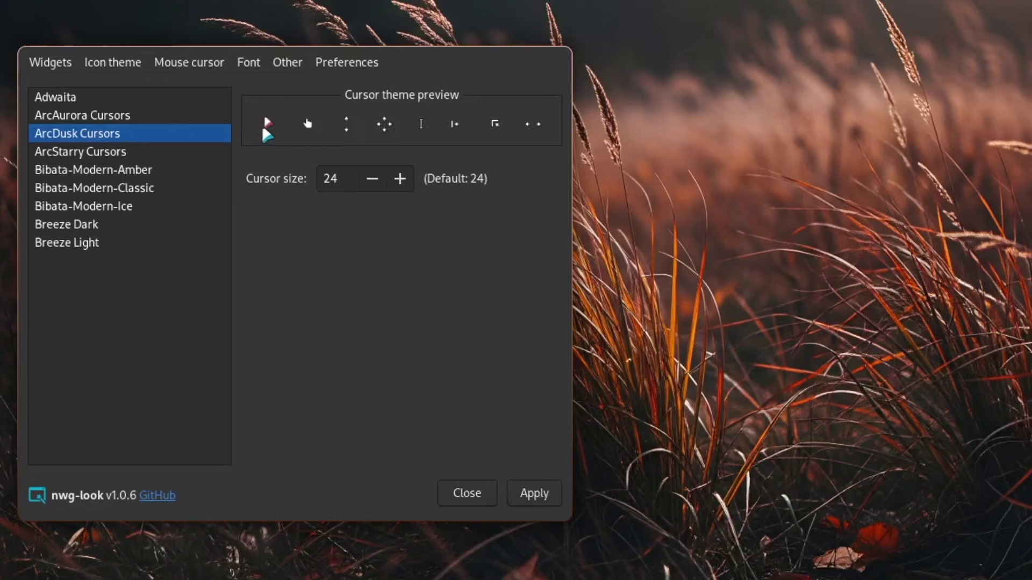
click(172, 119)
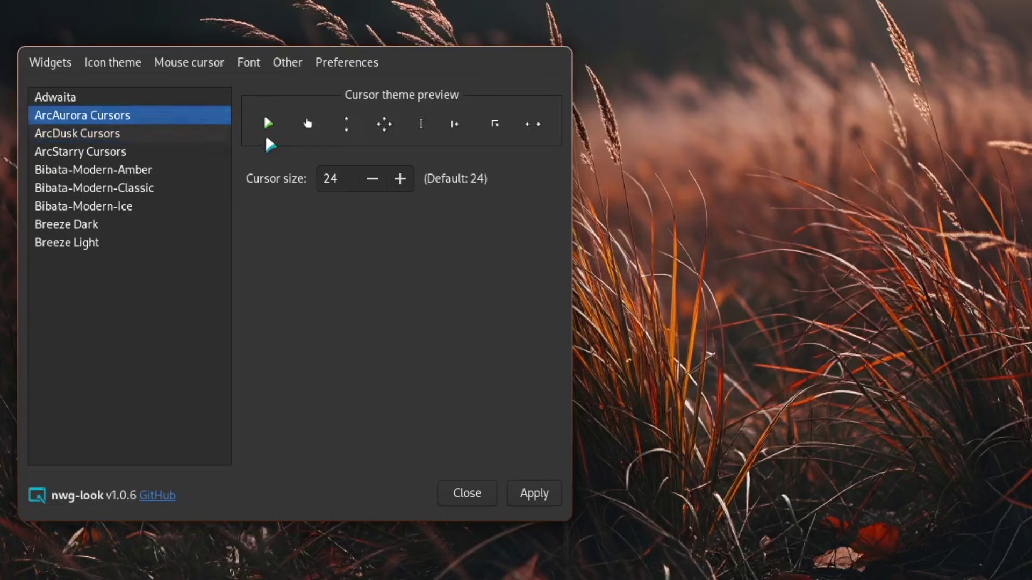
click(169, 150)
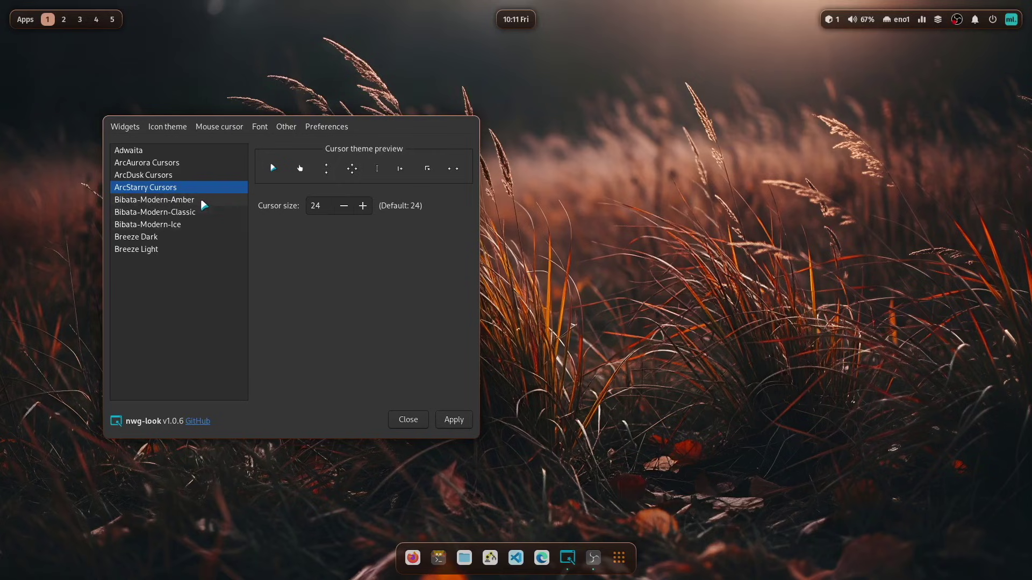
click(454, 422)
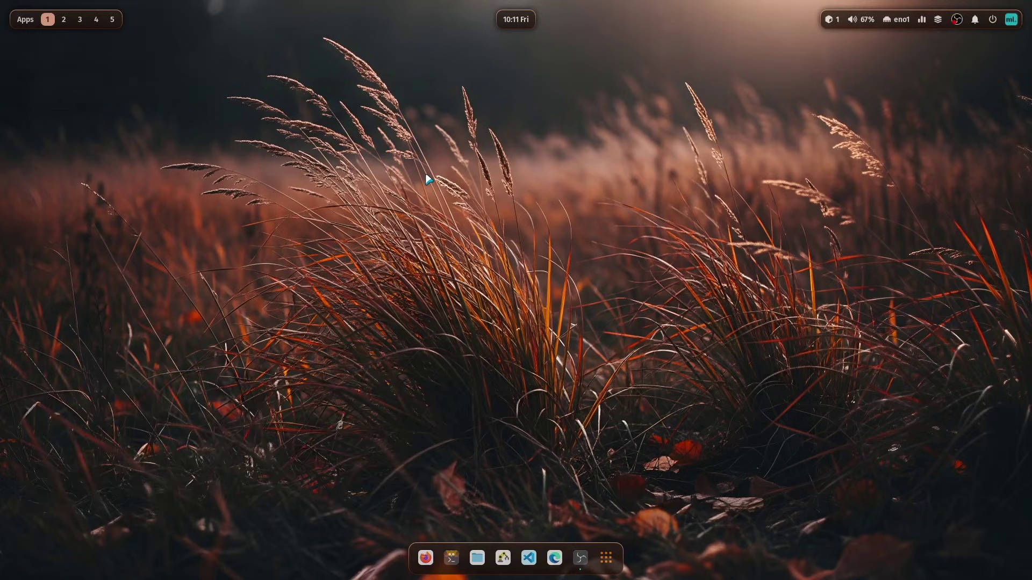
- Open a new terminal and launch the Dotfiles Installer from the 'apps' launcher
key(super+Return)
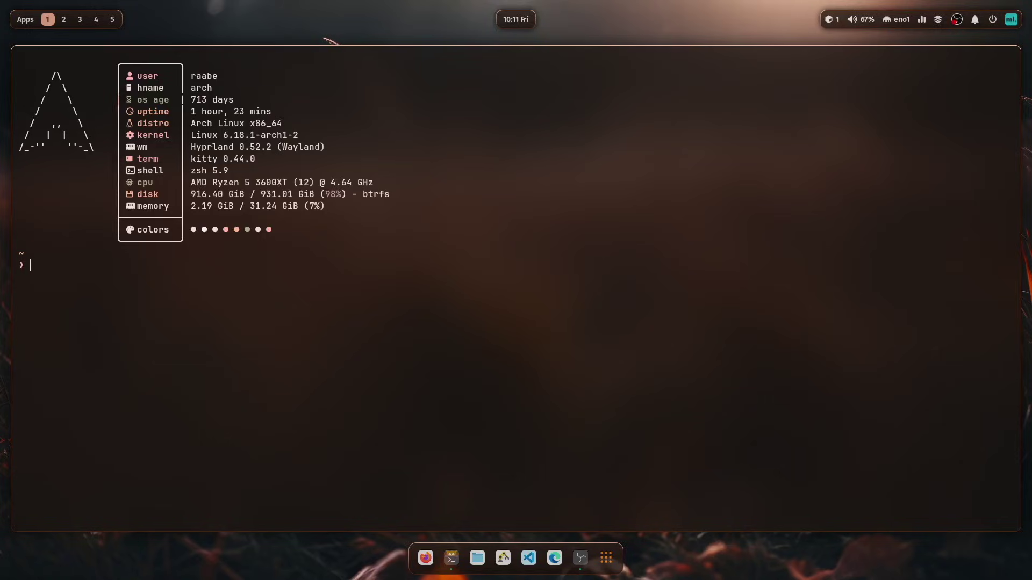
text(apps)
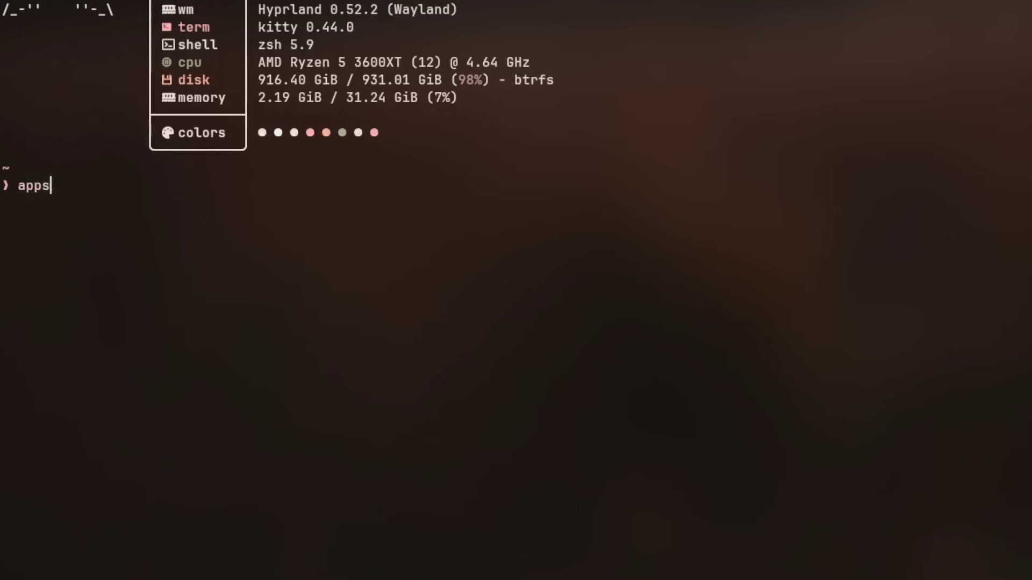
key(Return)
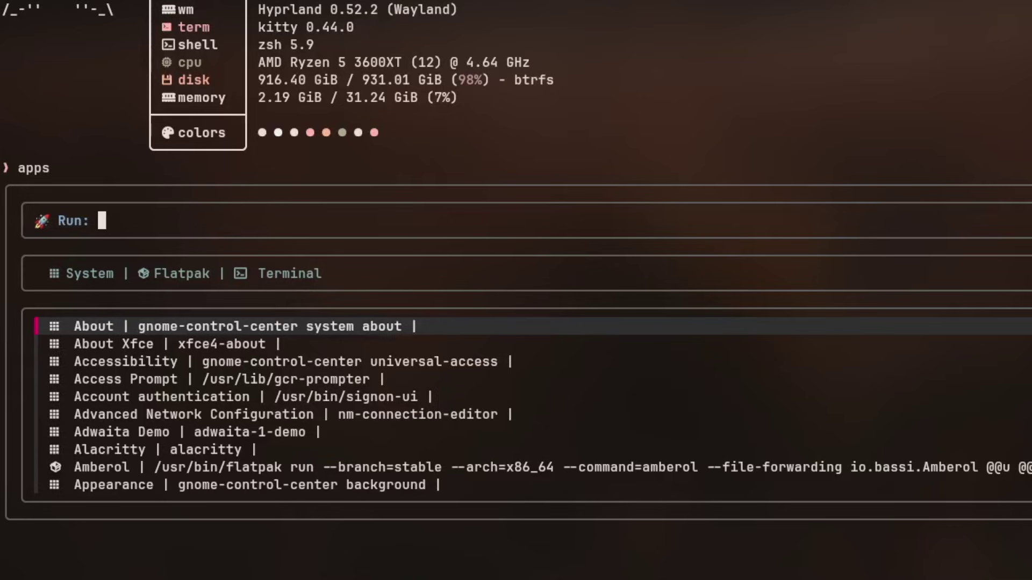
text(dota)
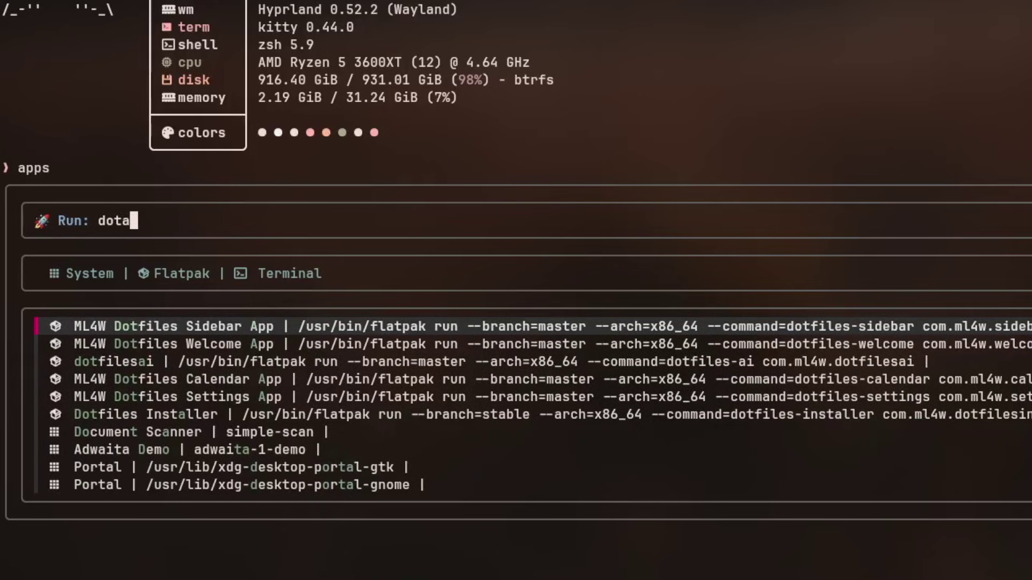
key(Down)
key(Down)
key(Down)
key(Down)
key(Down)
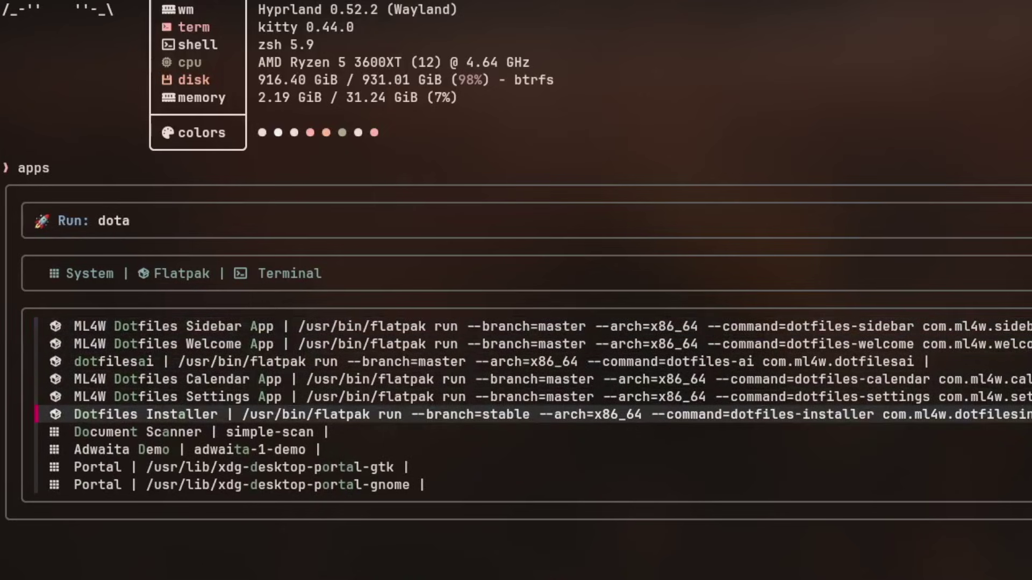
key(Return)
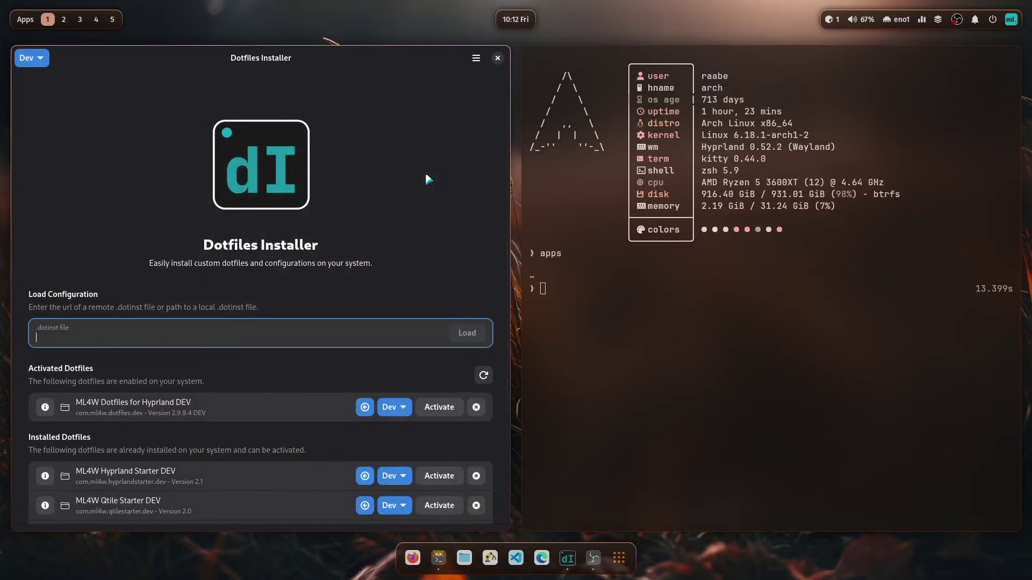
- Close the Dotfiles Installer and start Firefox from the 'apps' launcher
key(super+q)
text(apps)
key(Return)
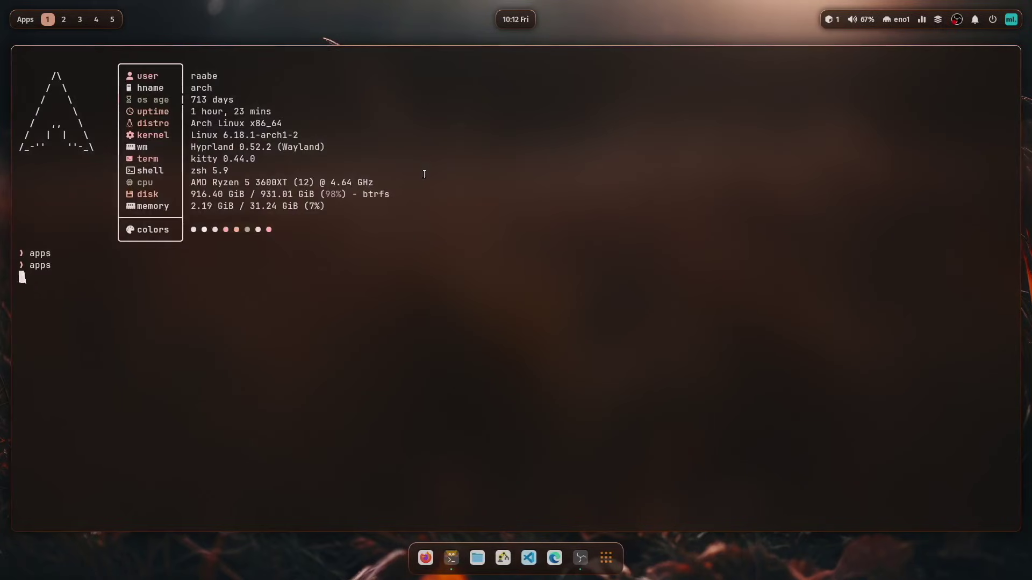
text(firef)
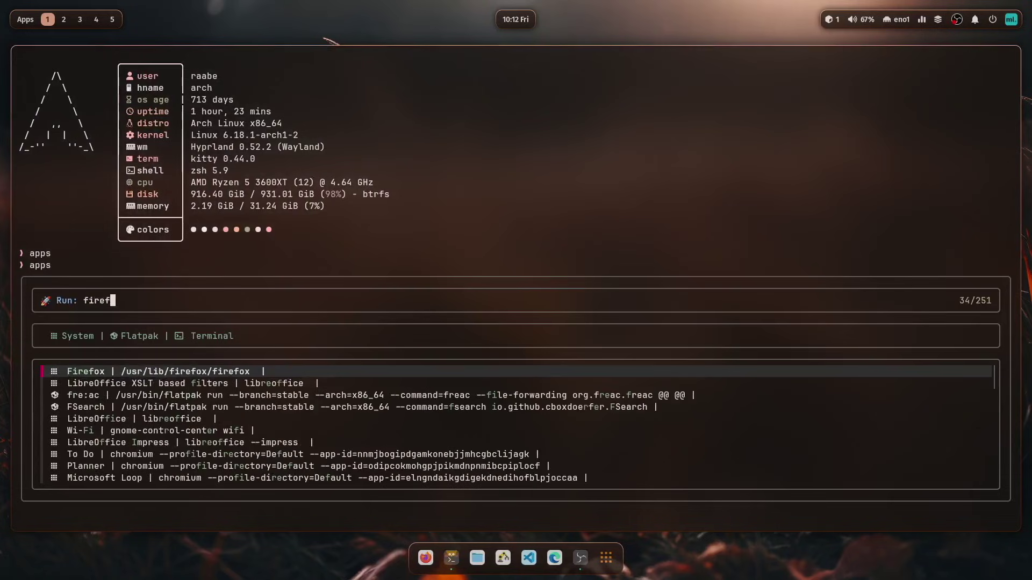
key(Return)
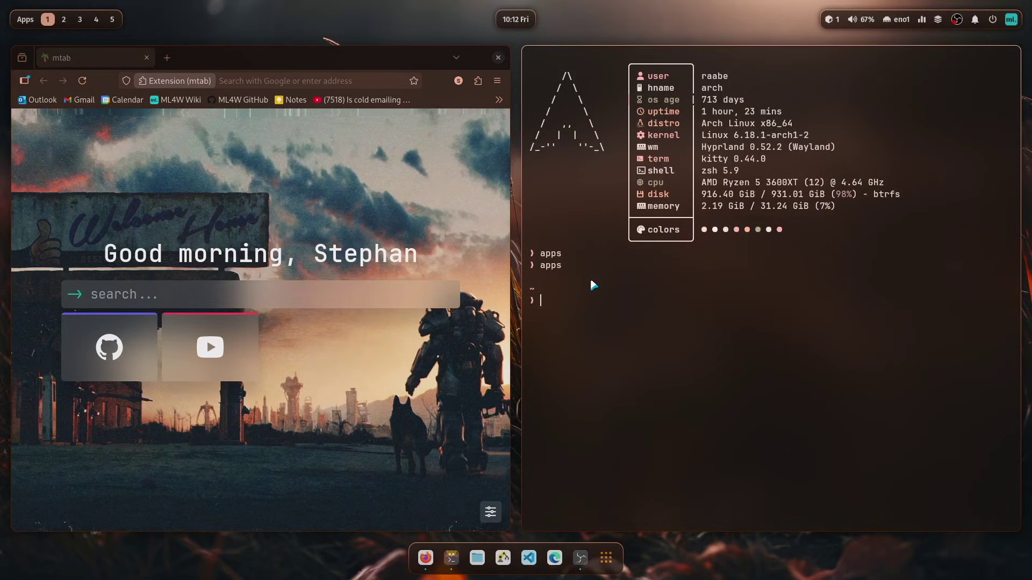
- Set nordwall3.jpg as the wallpaper with the 'wallpaper' picker and view it on workspace 2
text(wallpaper)
key(Return)
key(Down)
key(Down)
key(Down)
key(Down)
key(Down)
key(Down)
key(Down)
key(Down)
key(Down)
key(Down)
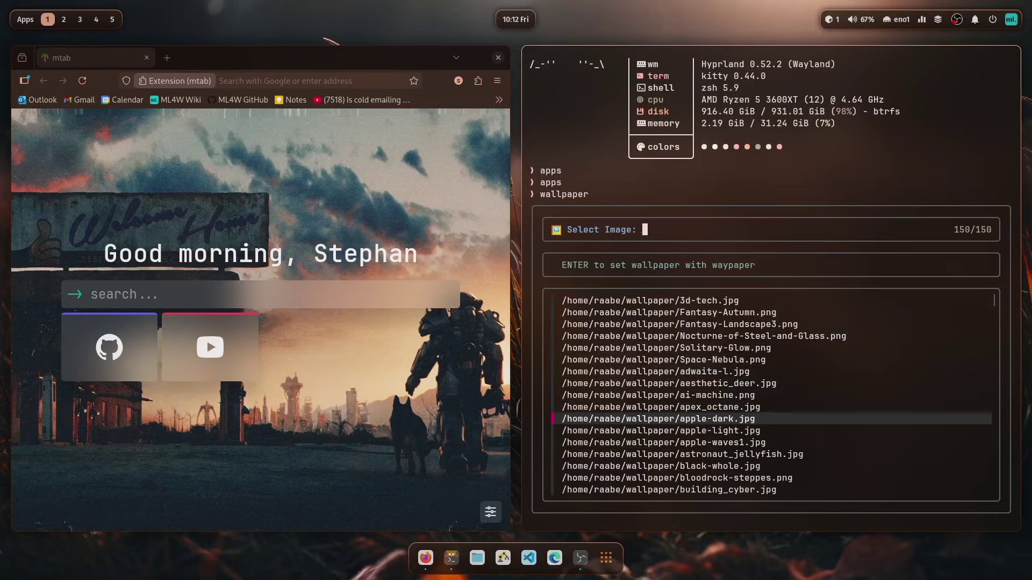
text(nord)
key(Return)
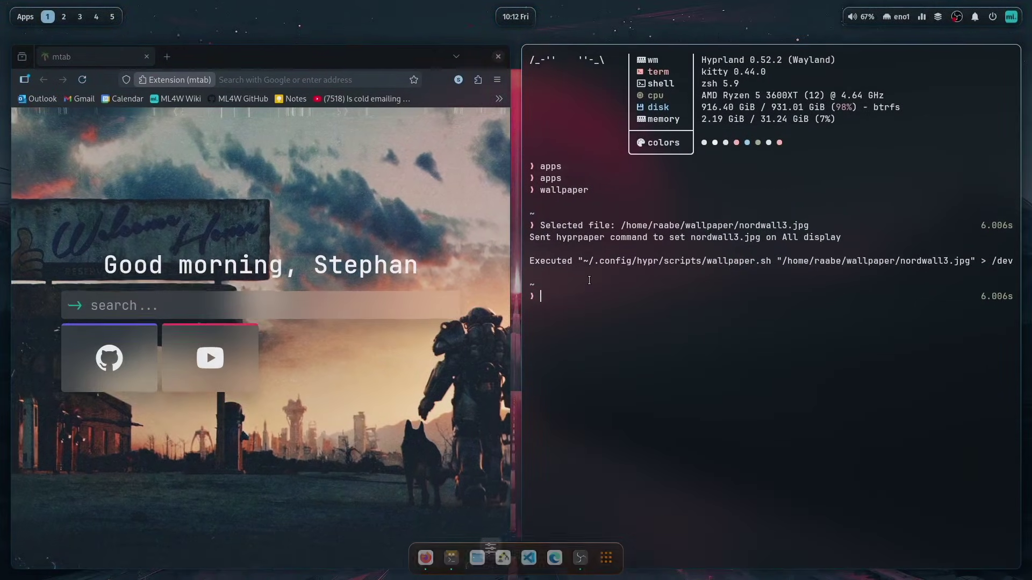
key(super+2)
key(super+1)
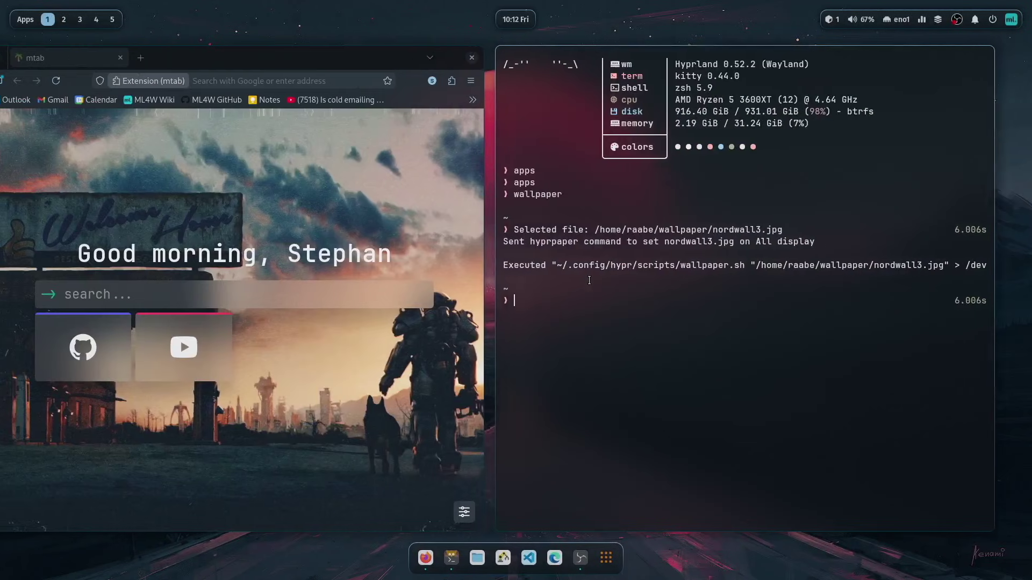
- Switch the wallpaper to ai-machine.png and check it on workspace 3 before returning
text(wallpaper)
key(Return)
key(Down)
key(Down)
key(Down)
key(Down)
key(Down)
key(Down)
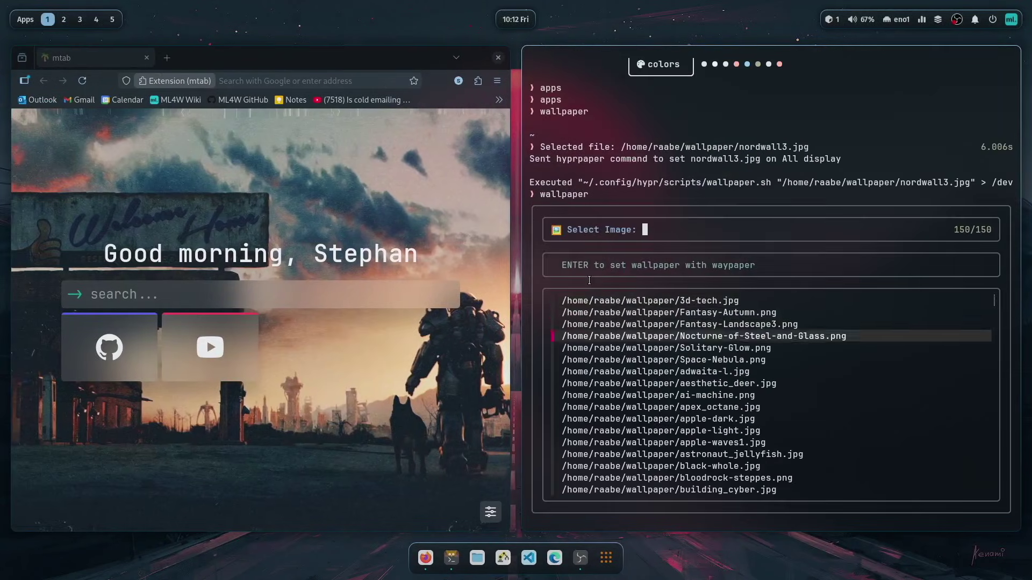
key(Down)
key(Down)
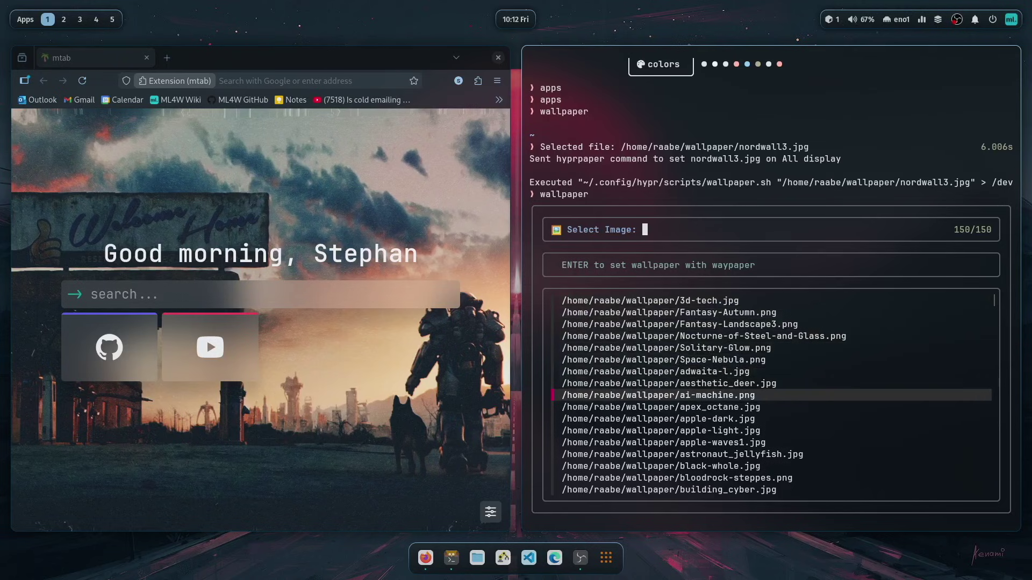
key(Return)
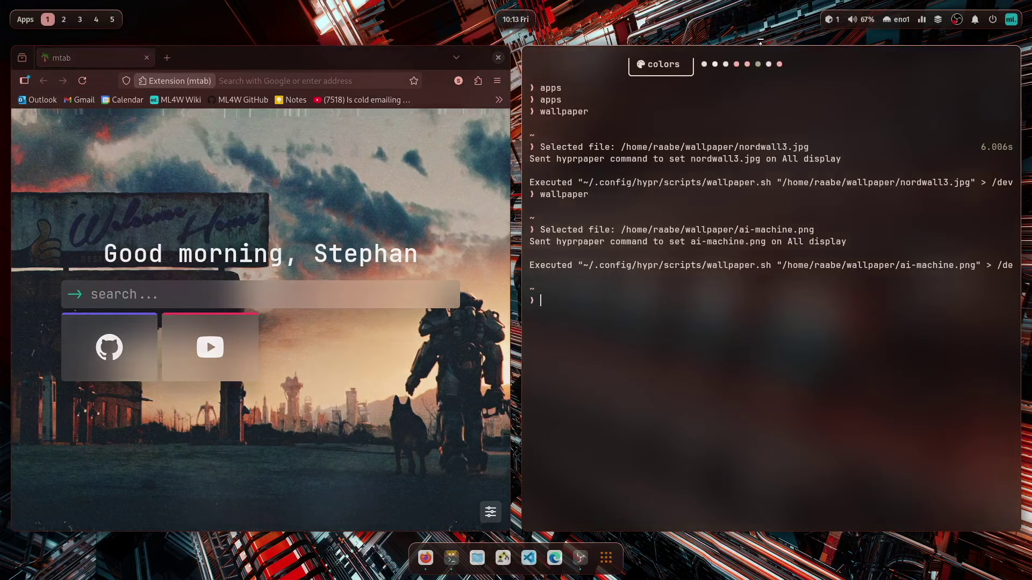
key(super+3)
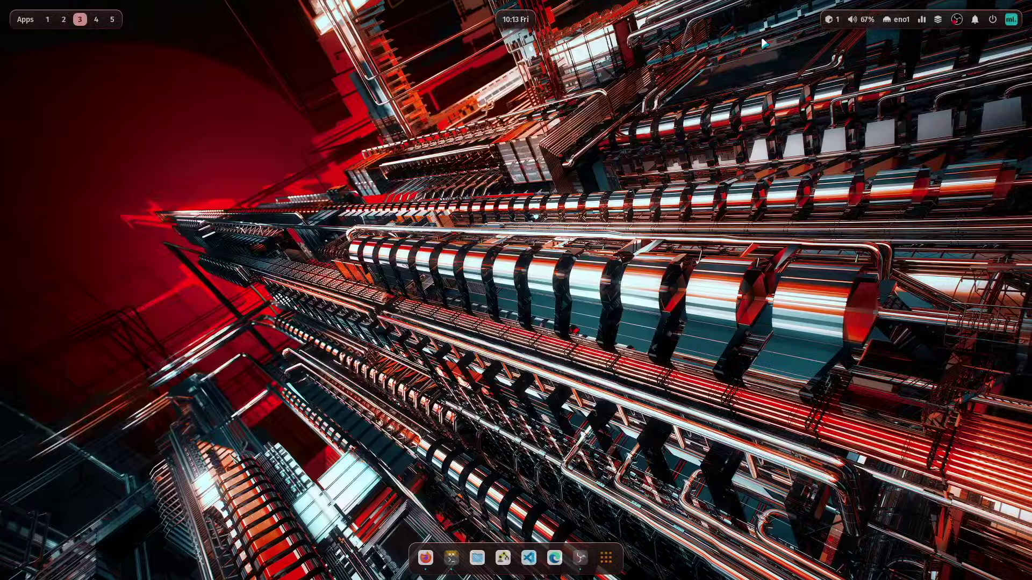
key(super+2)
key(super+1)
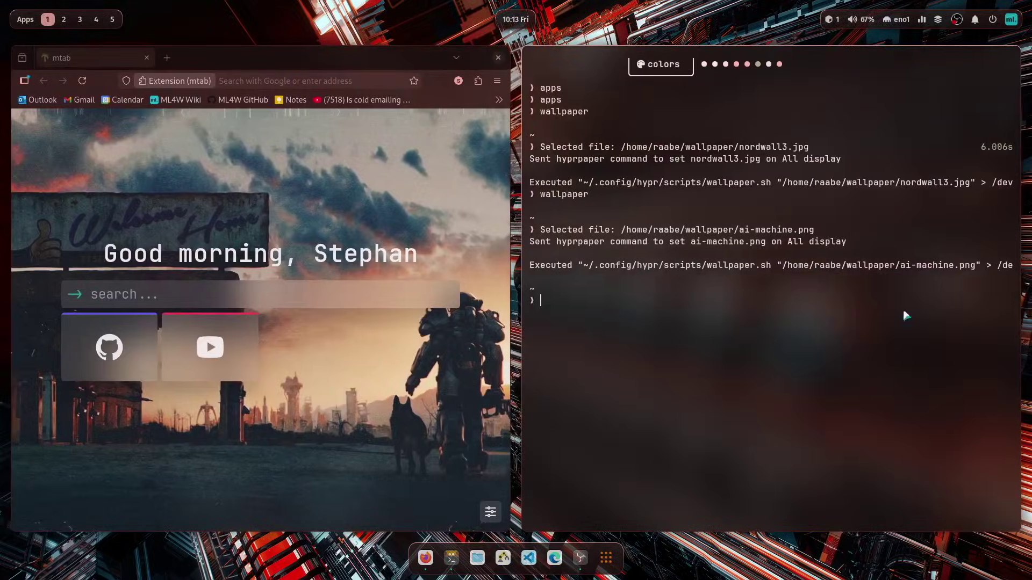
- Use 'finder' to search '.config/ml4w' and change into ./.config/ml4w/bin
text(finder)
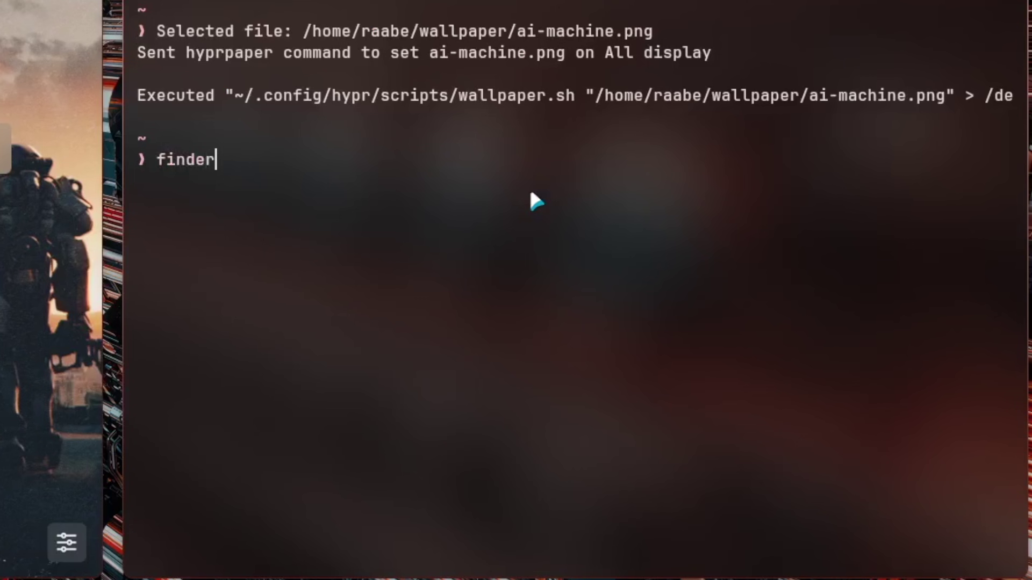
key(Return)
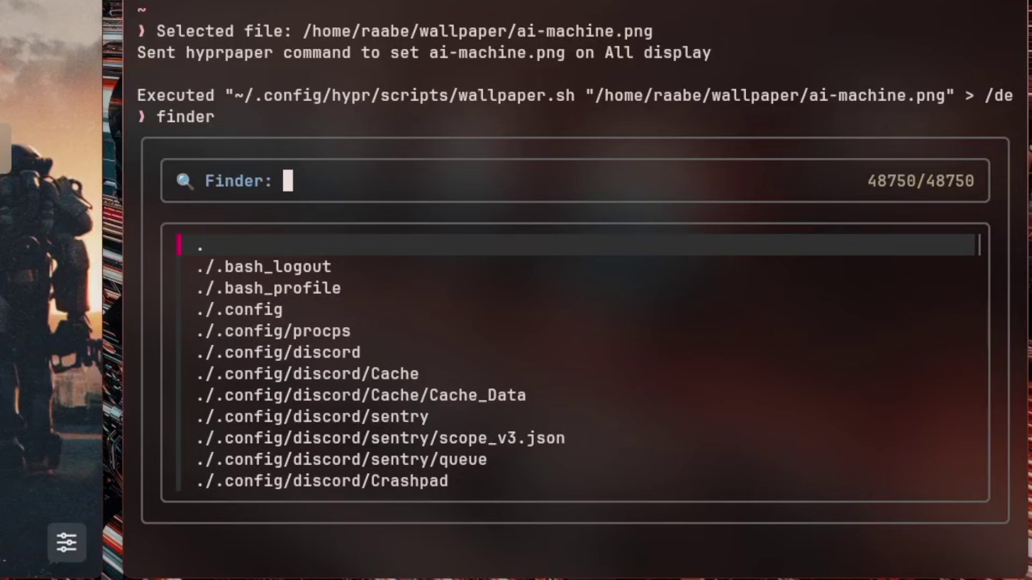
text(.config)
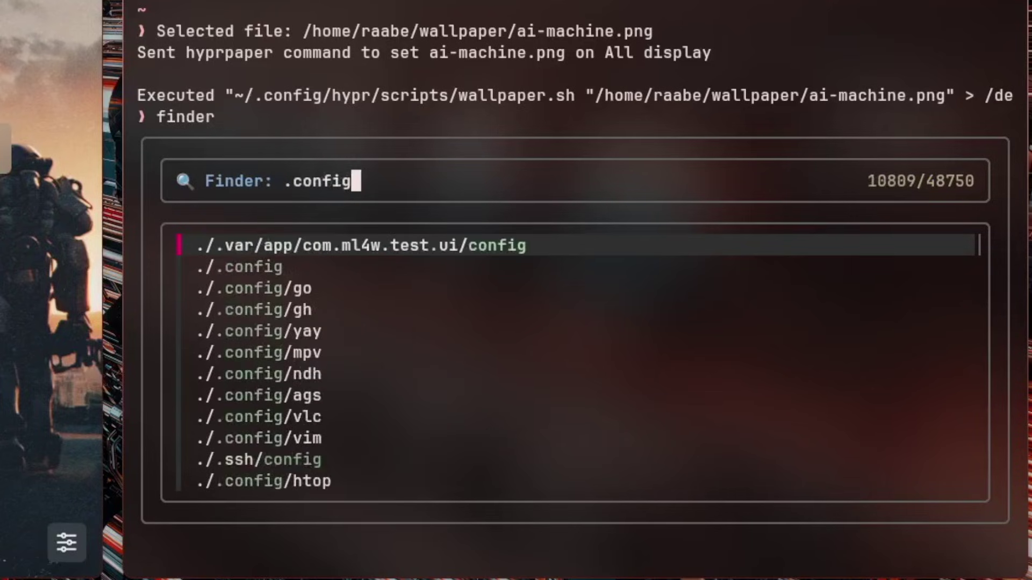
text(/)
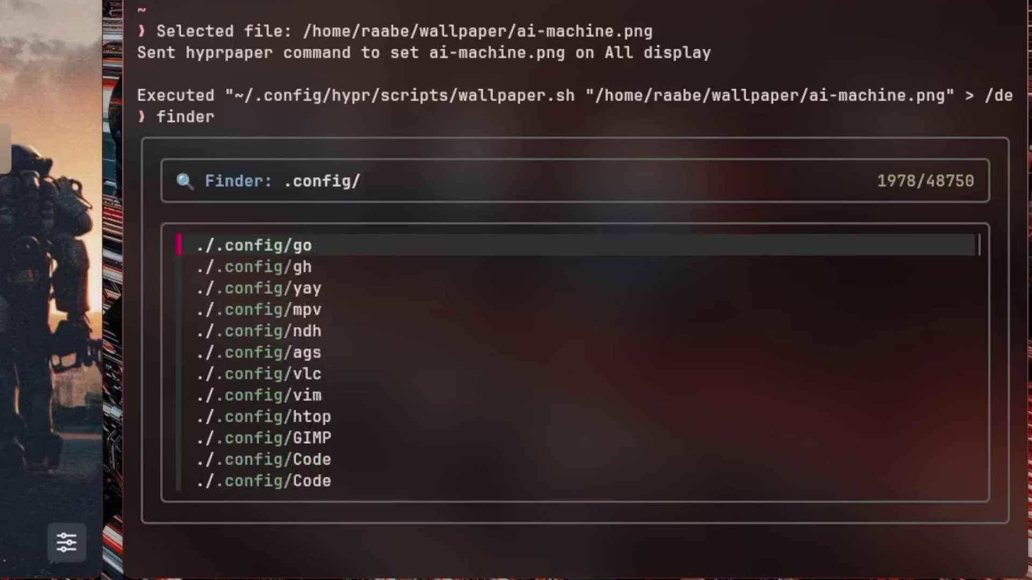
text(ml4w)
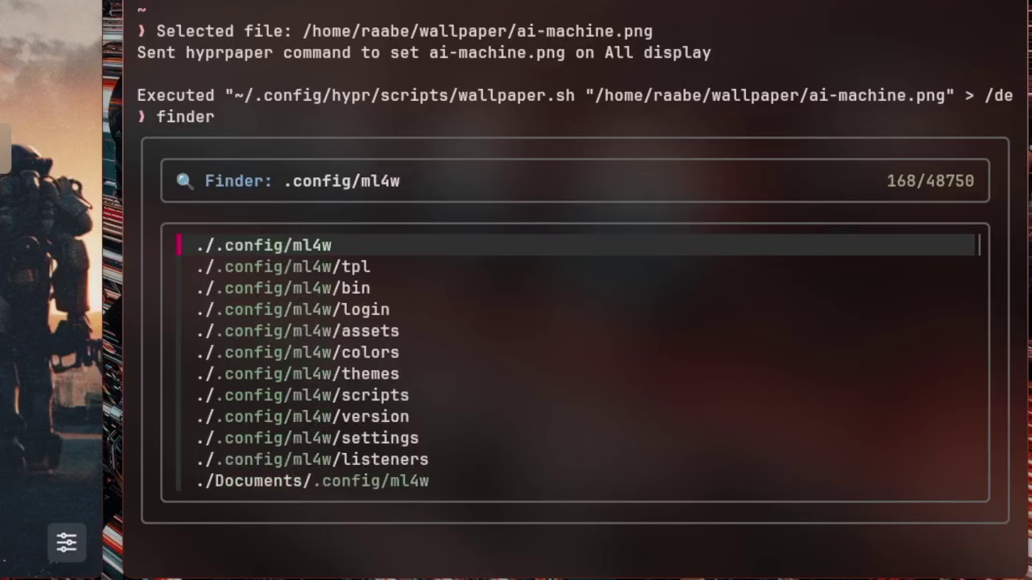
key(Down)
key(Down)
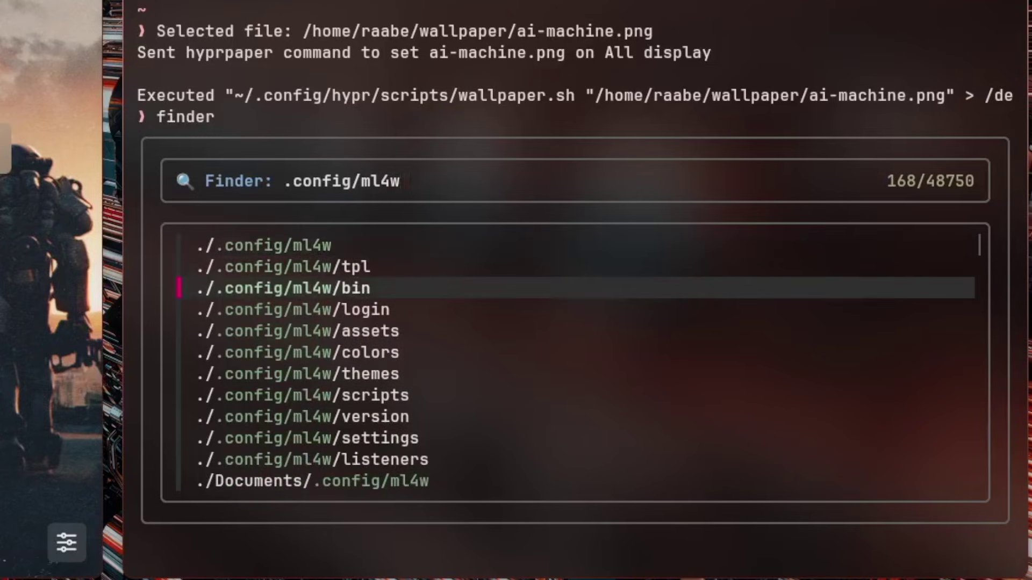
key(Return)
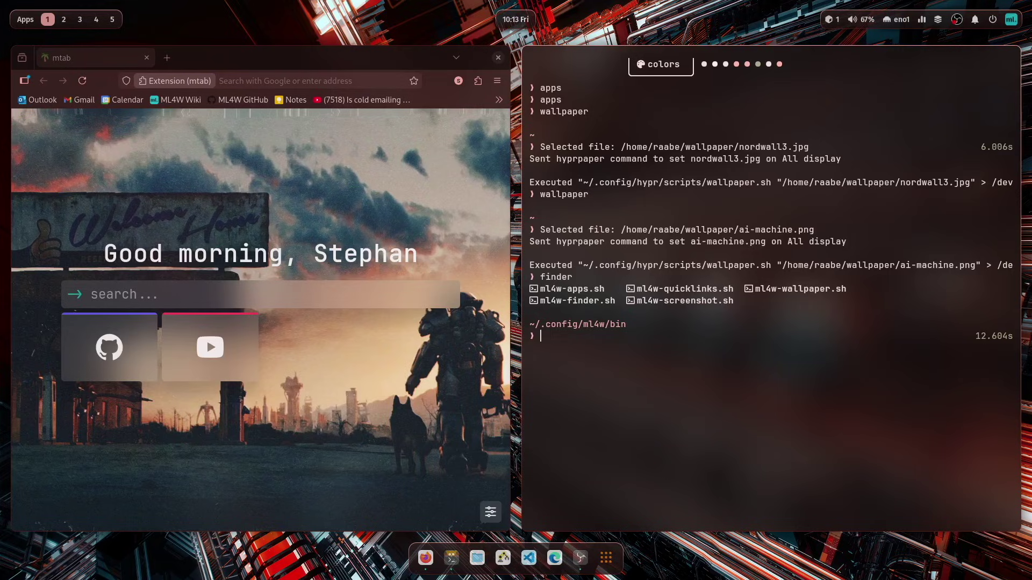
- Take an area screenshot with a 2-second delay, selecting the central screen region
text(screenshot)
key(Return)
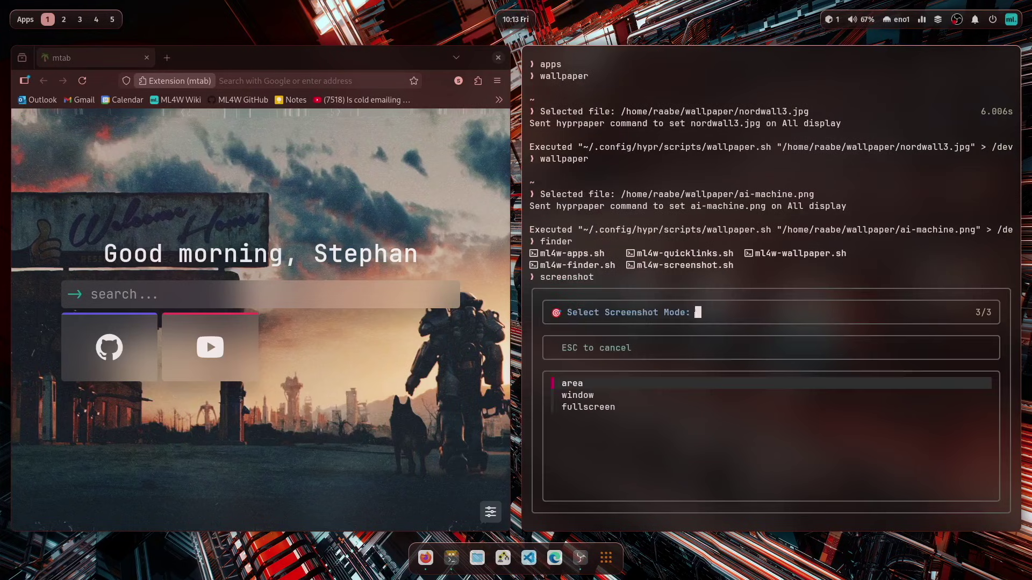
key(Down)
key(Up)
key(Return)
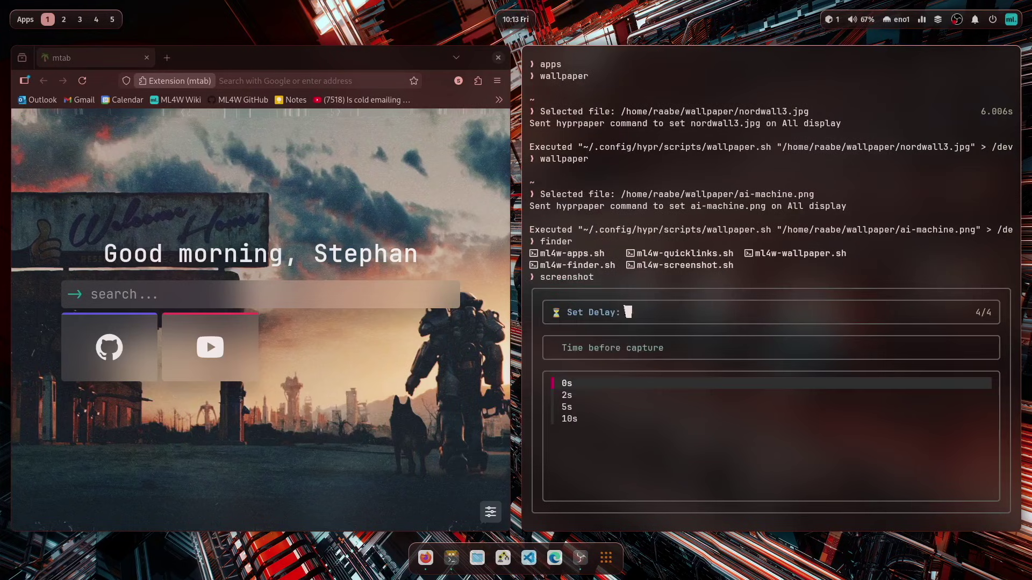
key(Down)
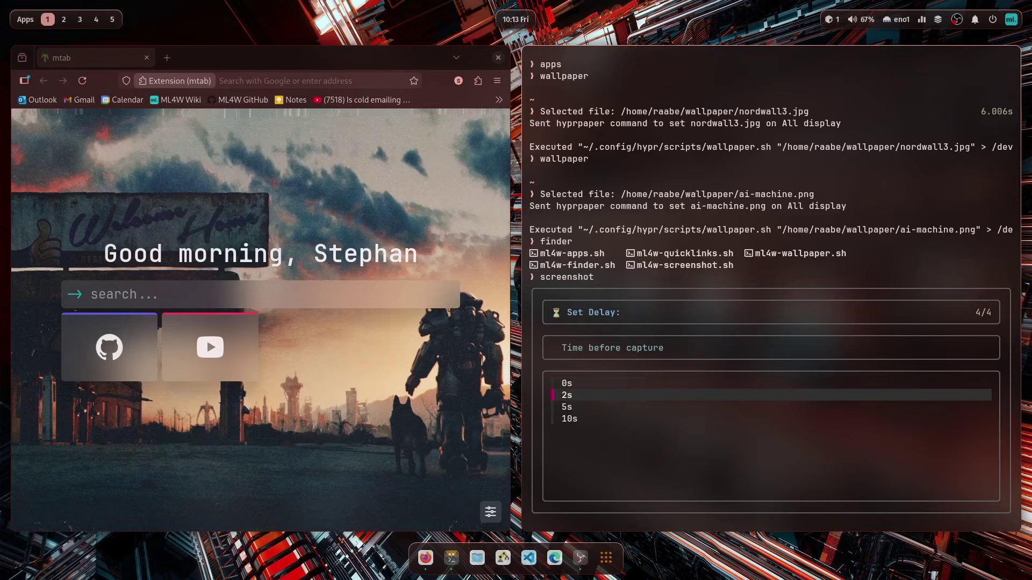
key(Return)
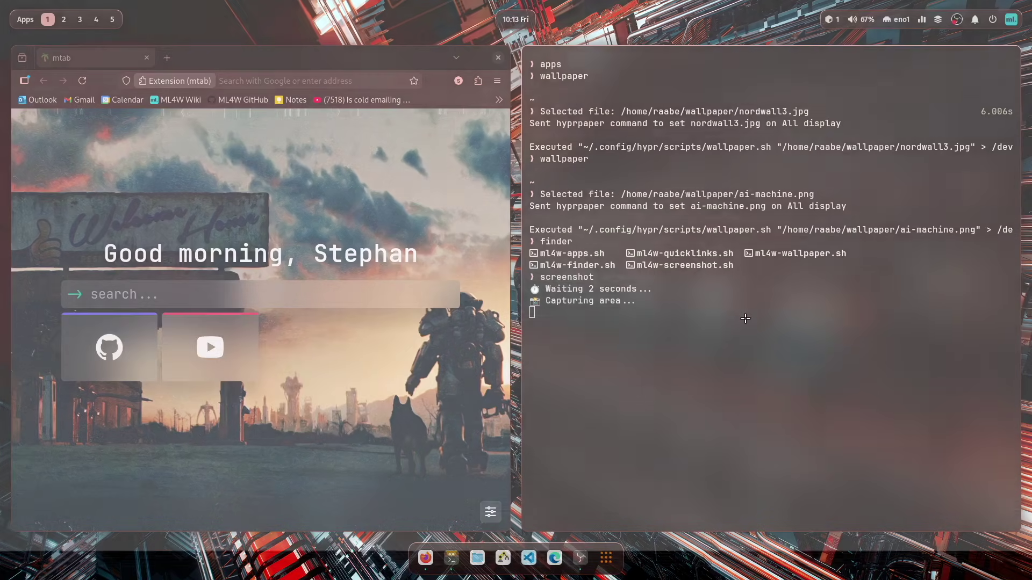
drag(214, 128, 882, 425)
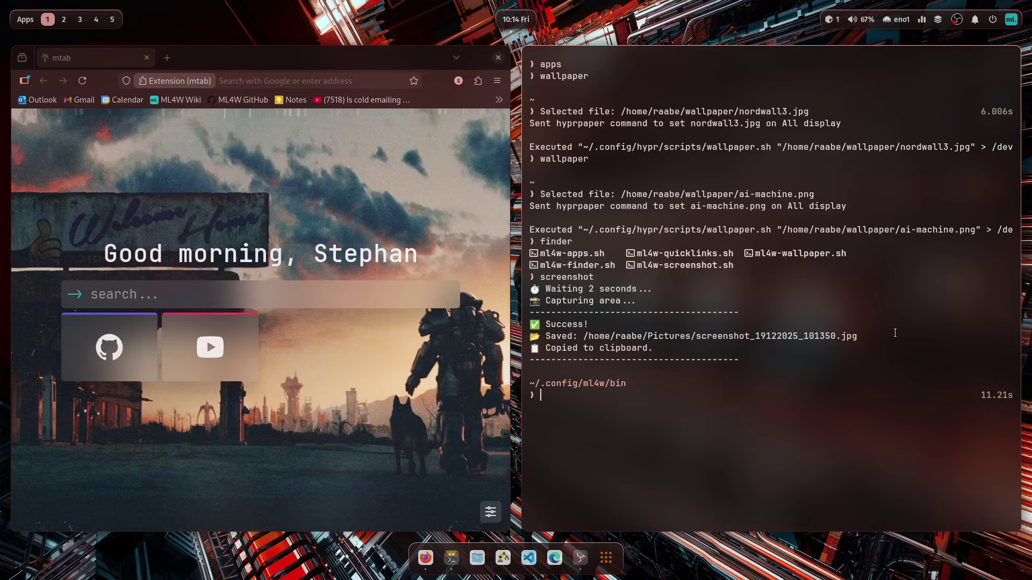
- Go to ~/.config/ml4w/settings, list it, and print the screenshot-folder setting (~/Pictures)
text(cd ..)
key(Return)
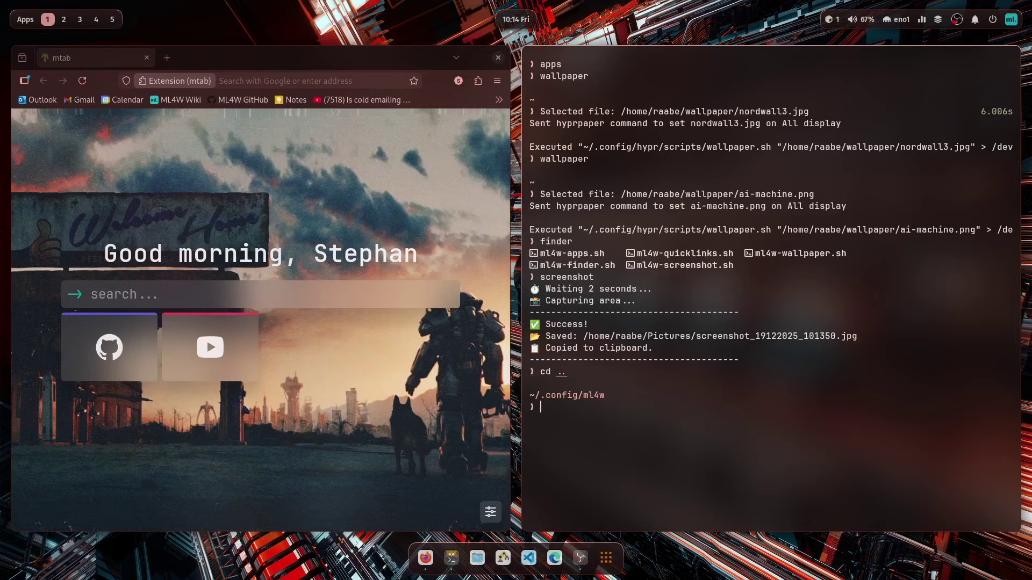
text(cd settings)
key(Return)
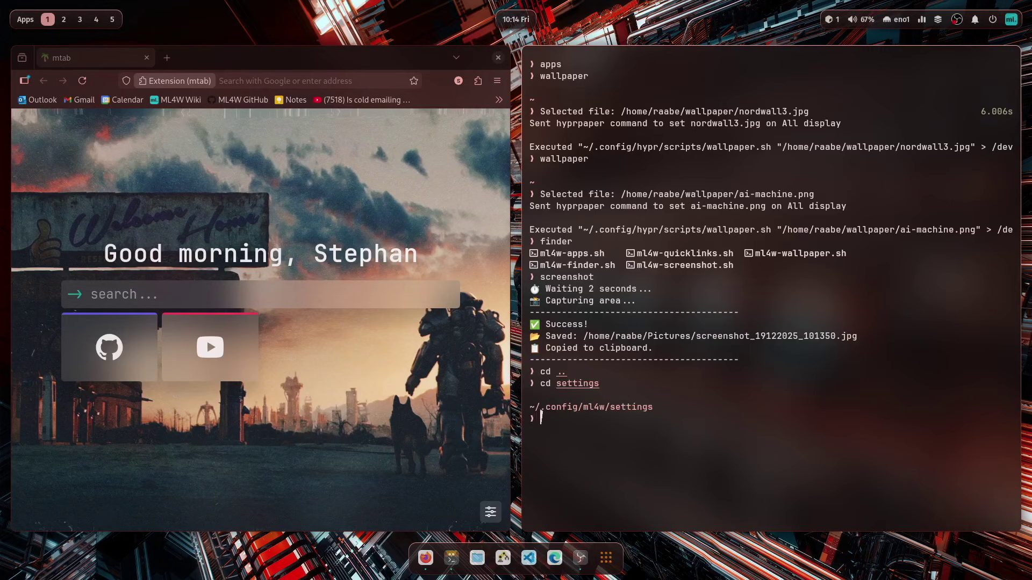
text(ls)
key(Return)
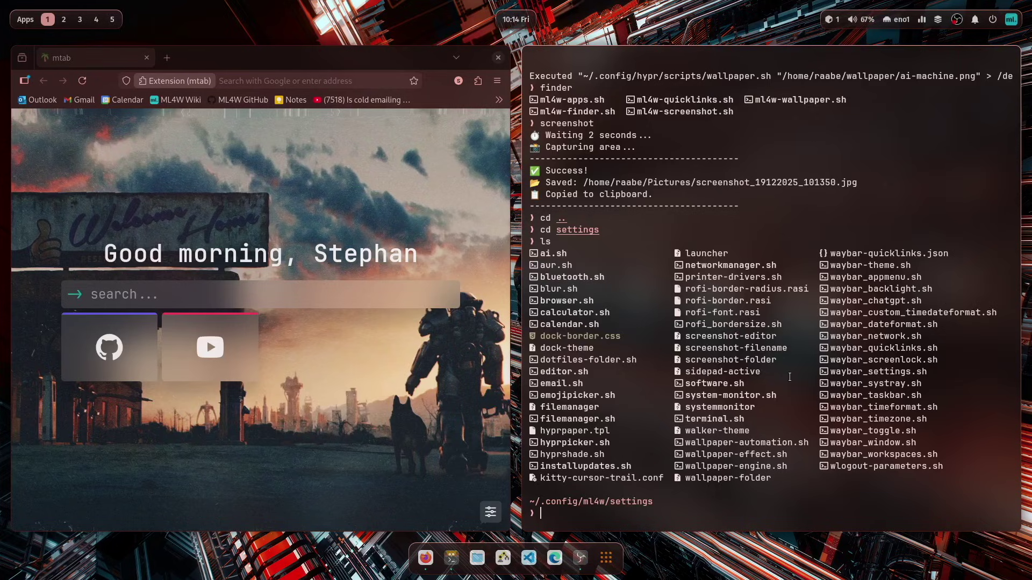
text(cat index.theme)
text(screenshot-)
text(folder)
key(Return)
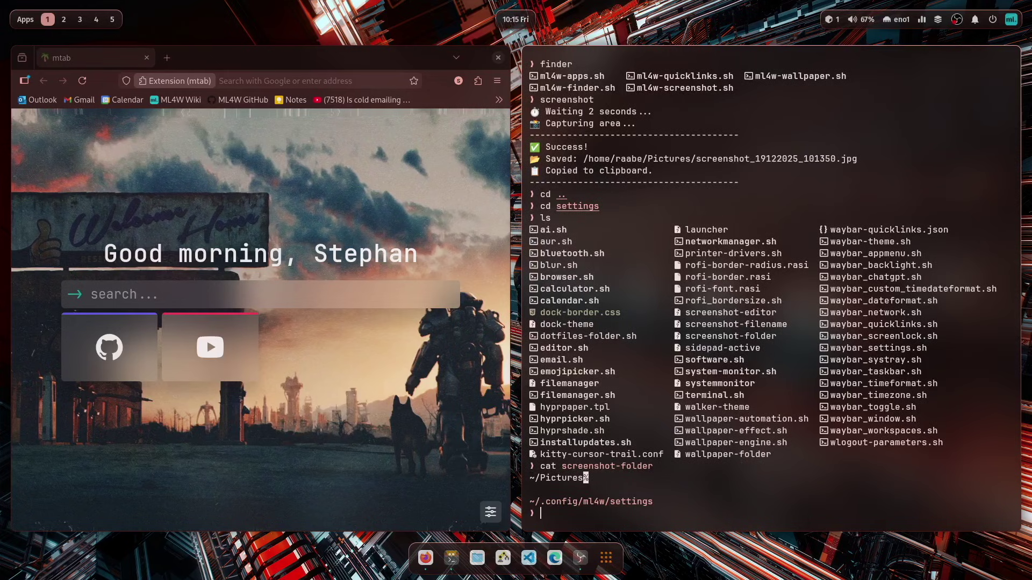
- Run 'quick' to bring up the Quick Access menu
text(quick)
key(Return)
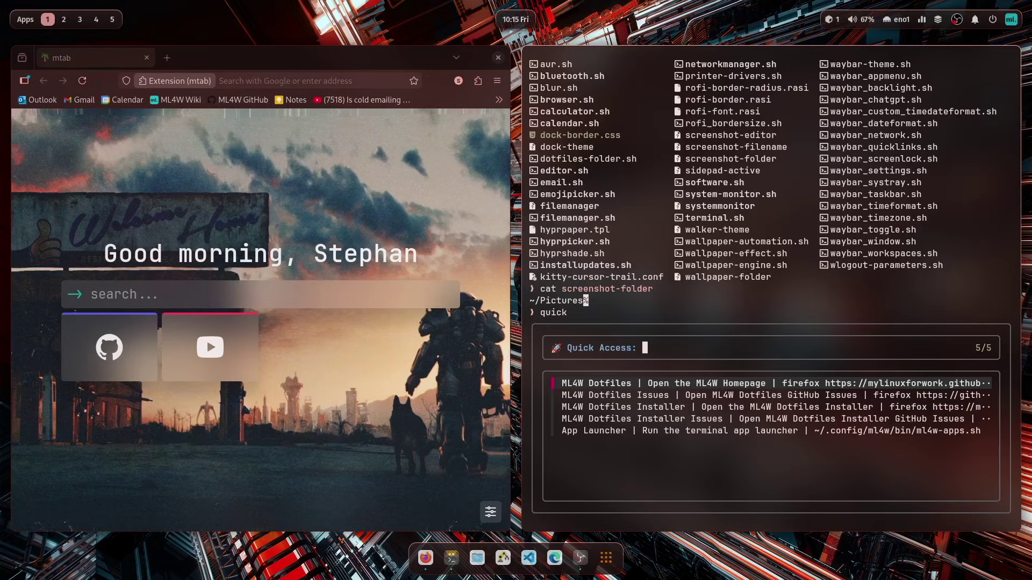
- Open the ML4W Dotfiles homepage from the first Quick Access entry
key(Down)
key(Up)
key(Return)
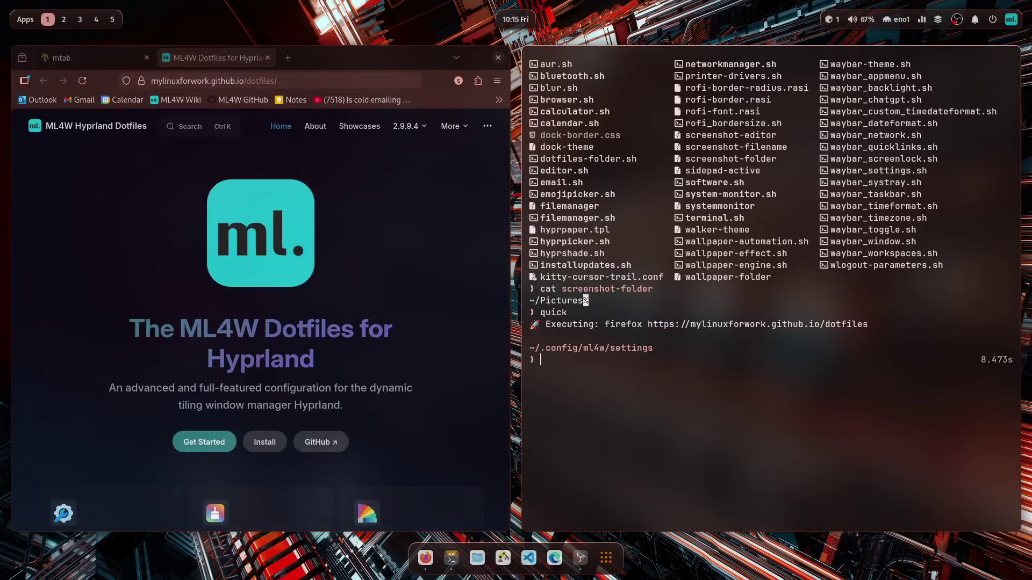
- Launch Alacritty through Quick Access's App Launcher, then close it again
text(quick)
key(Return)
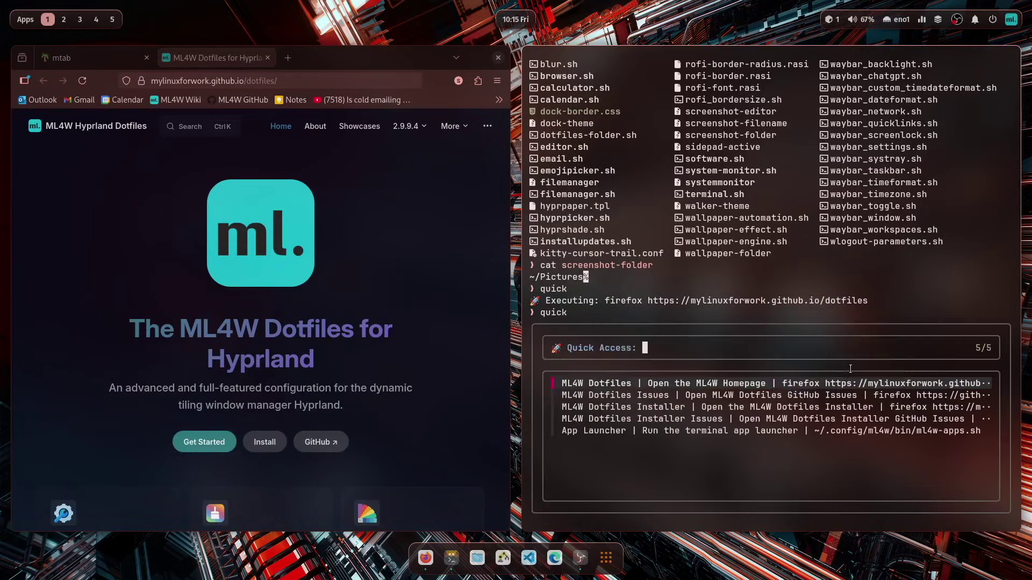
key(Down)
key(Down)
key(Down)
key(Down)
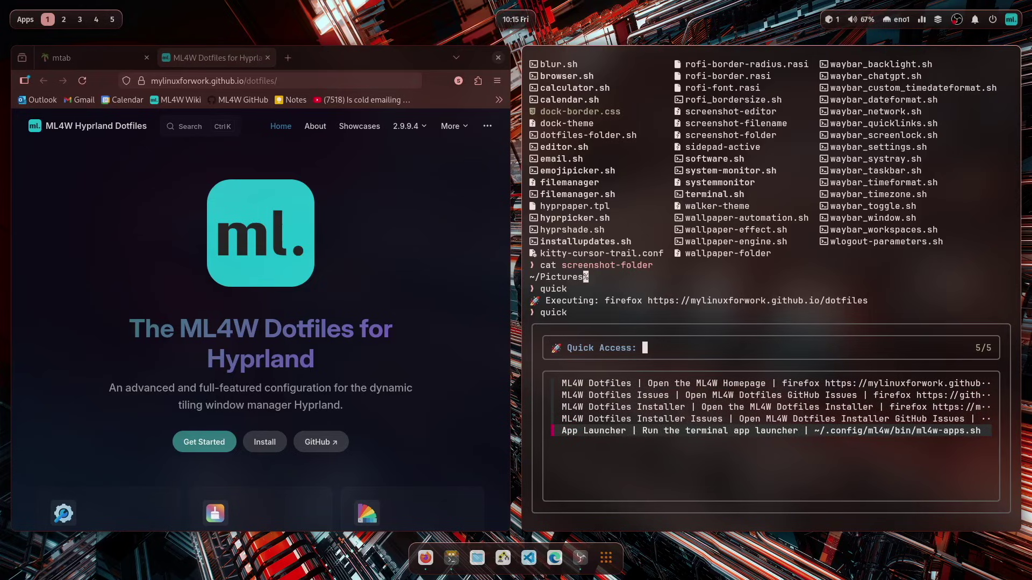
key(Return)
key(Down)
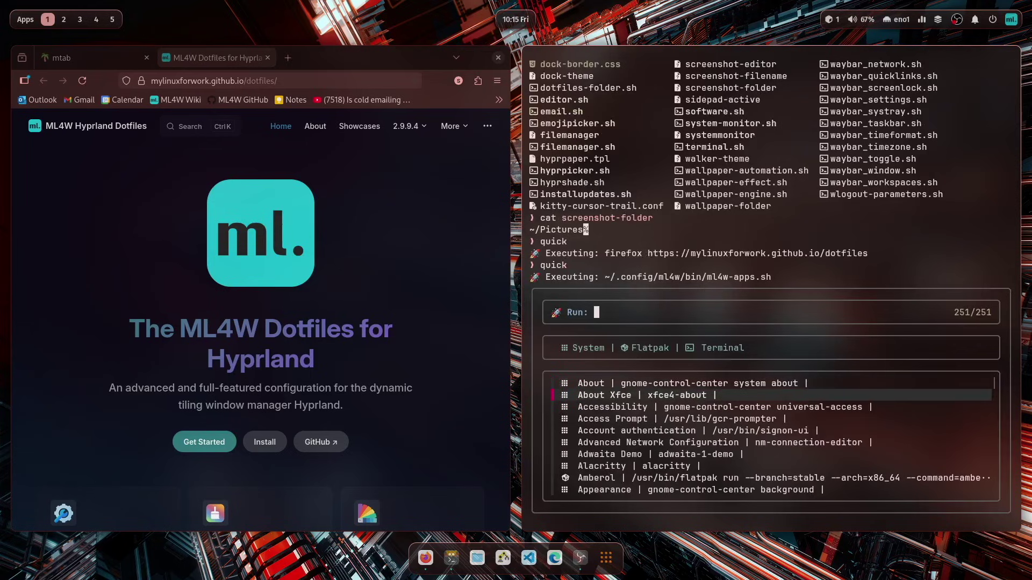
key(Up)
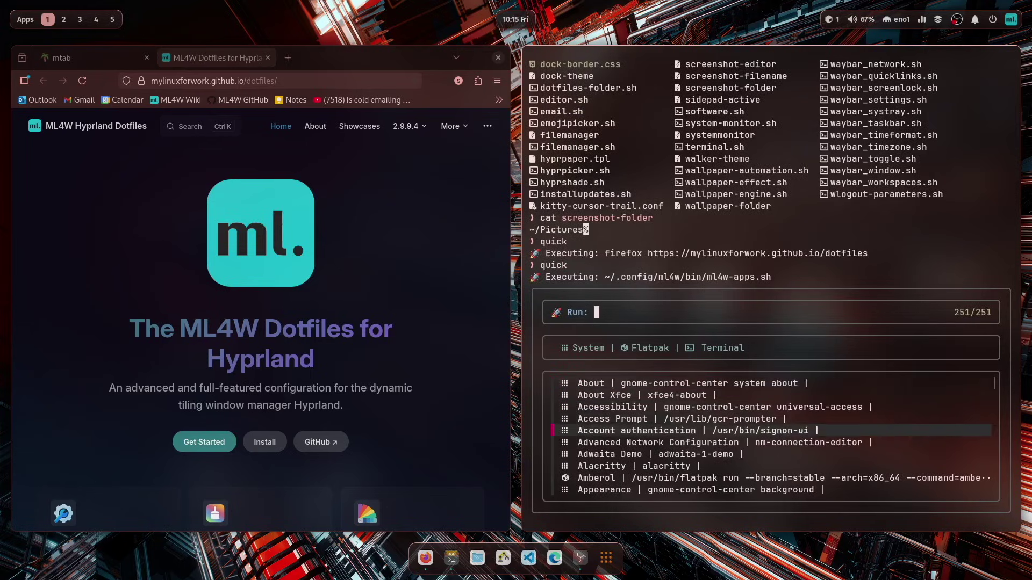
key(Down)
key(Down)
key(Down)
key(Return)
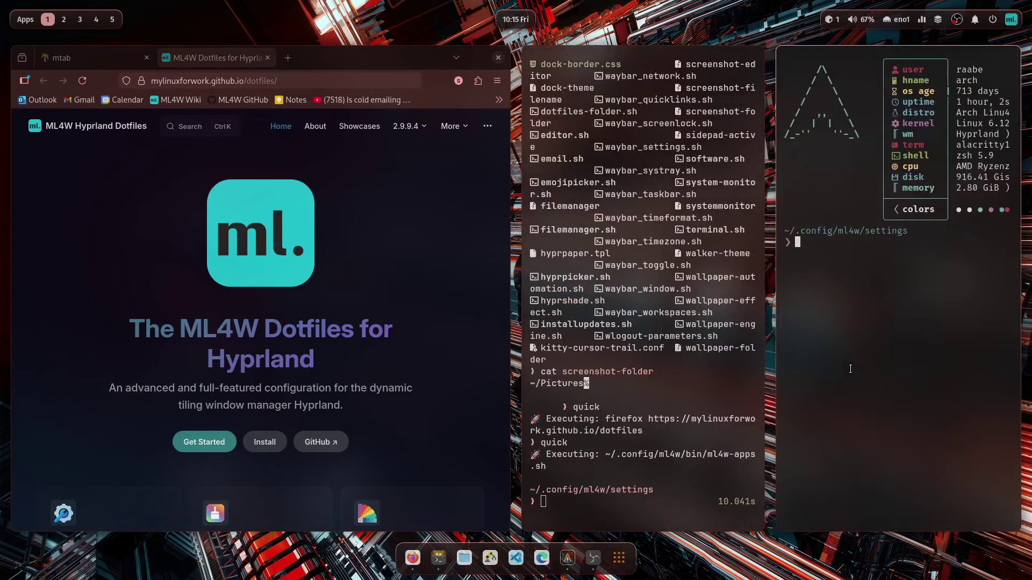
key(super+q)
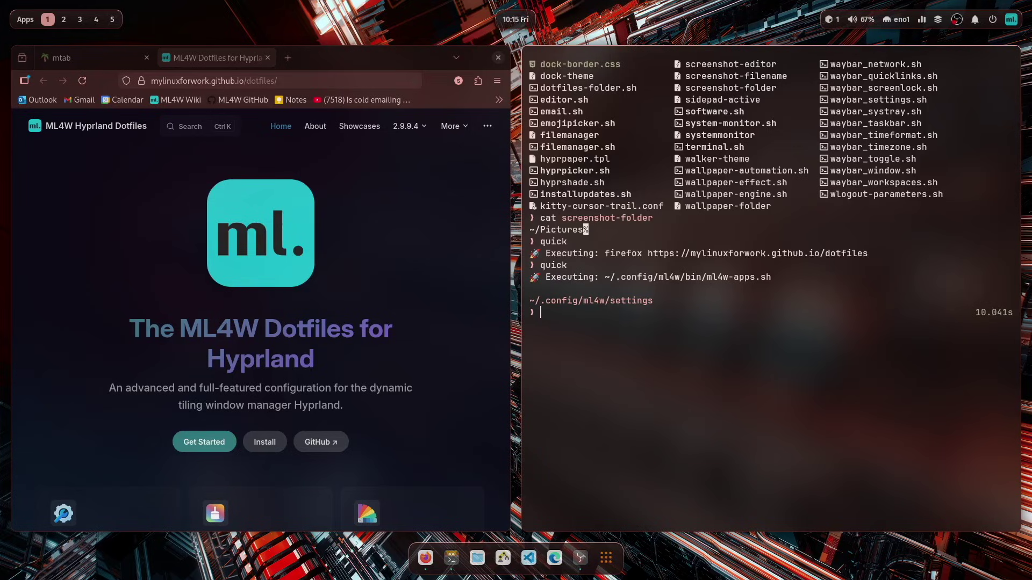
- Return to the home folder with cd and print the .quicklinks file contents
text(cat)
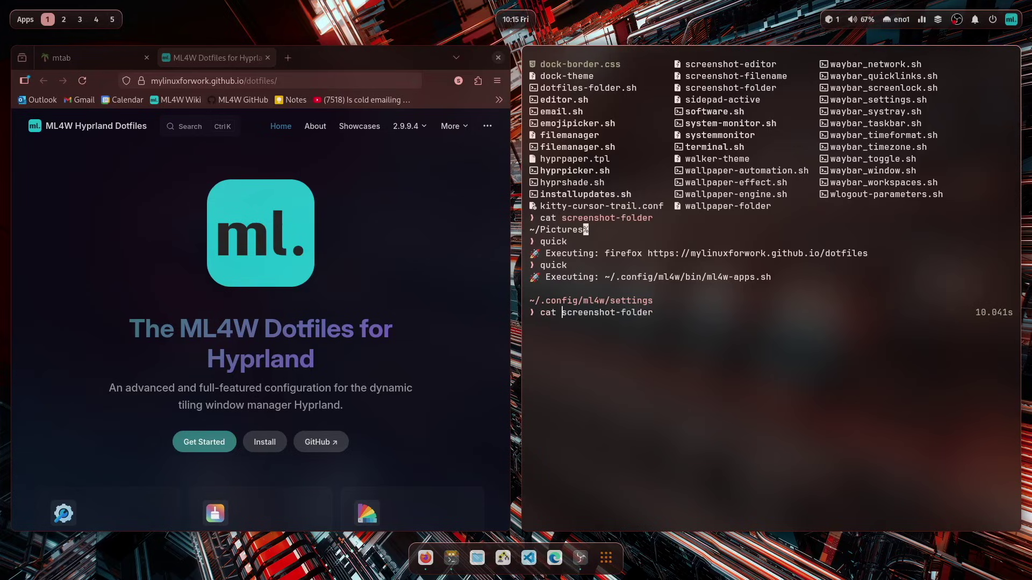
key(BackSpace)
key(BackSpace)
key(BackSpace)
text(d)
key(Return)
text(cat .quicklinks)
key(Return)
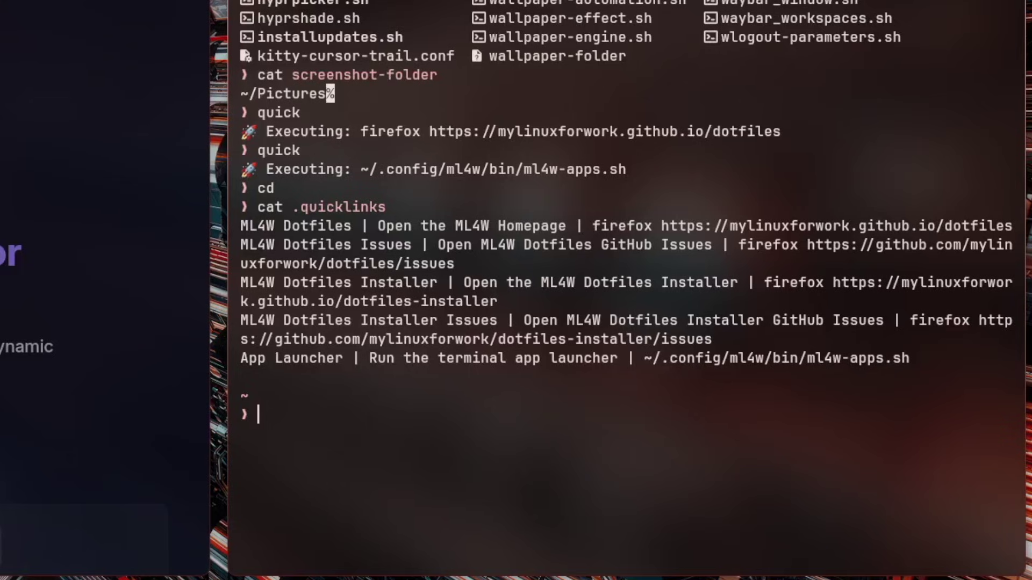
- Run quick, open the 'ML4W Dotfiles Issues' link in Firefox, then go to workspace 4
text(quic)
key(BackSpace)
key(Right)
key(Return)
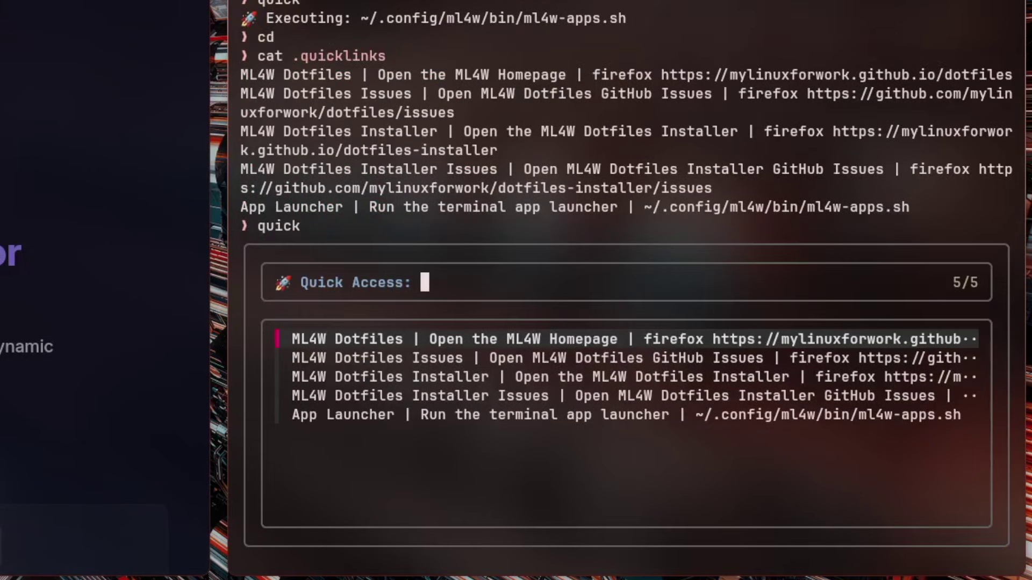
key(Down)
key(Up)
key(Down)
key(Down)
key(Down)
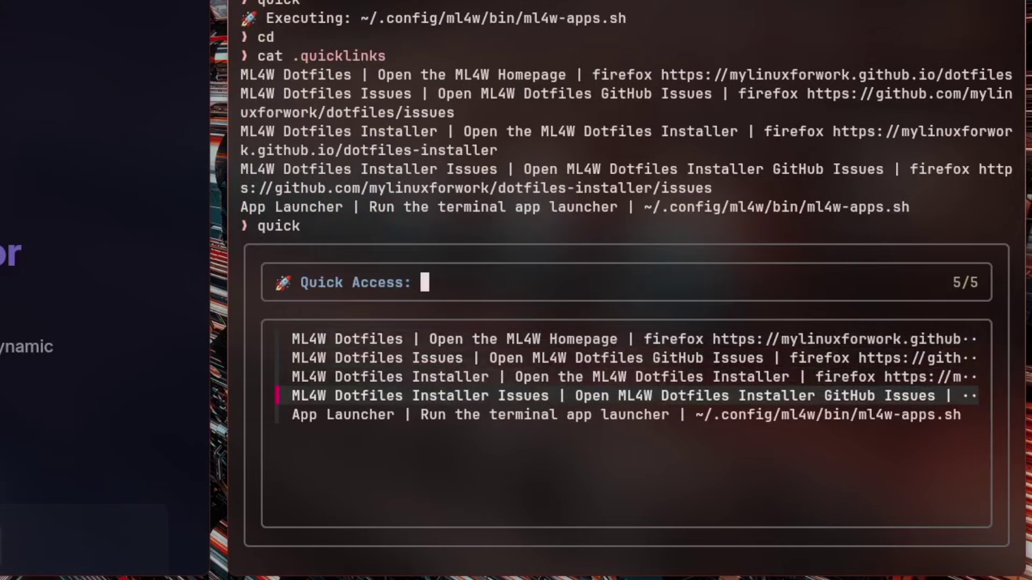
key(Up)
key(Up)
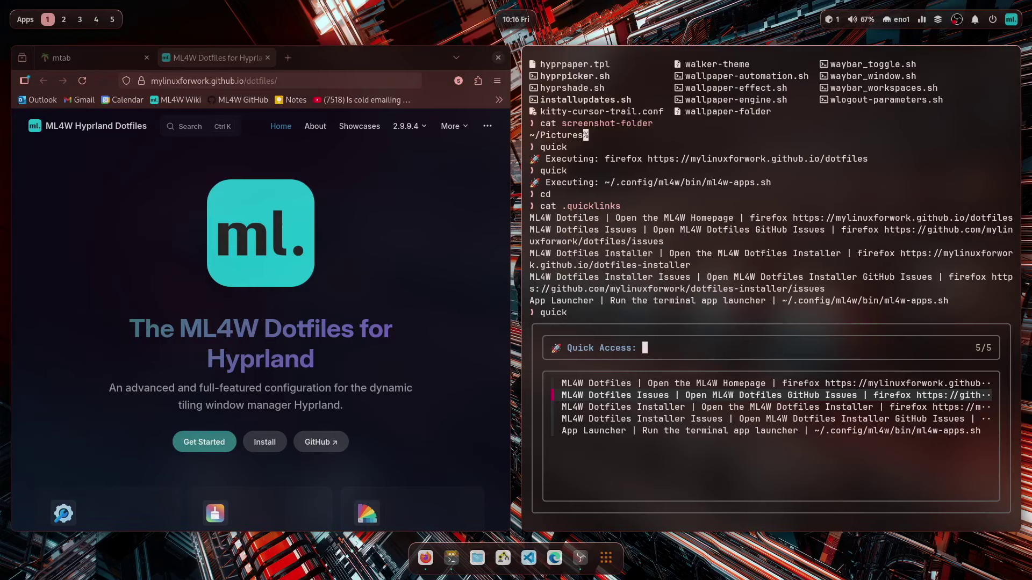
key(Return)
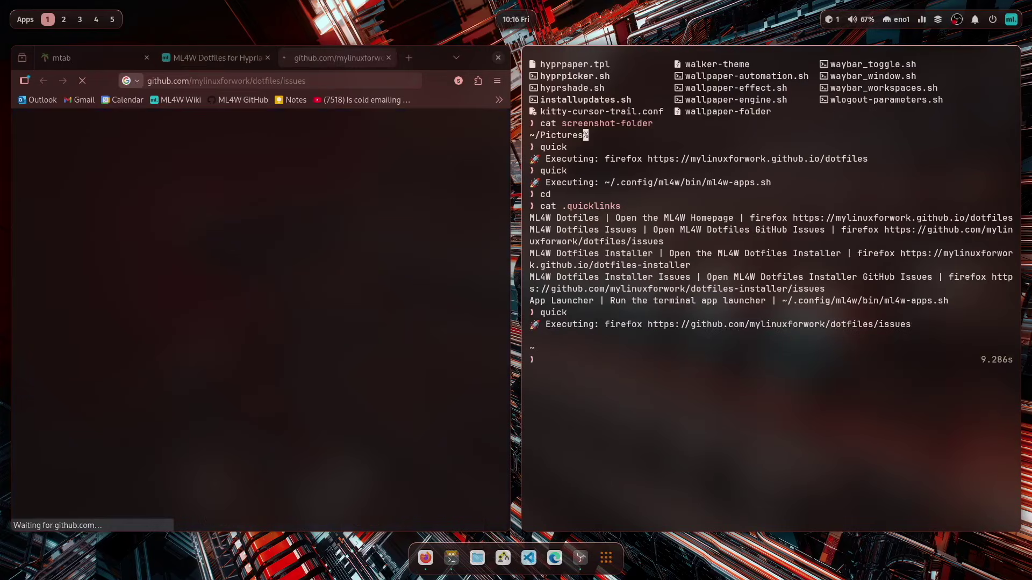
key(super+4)
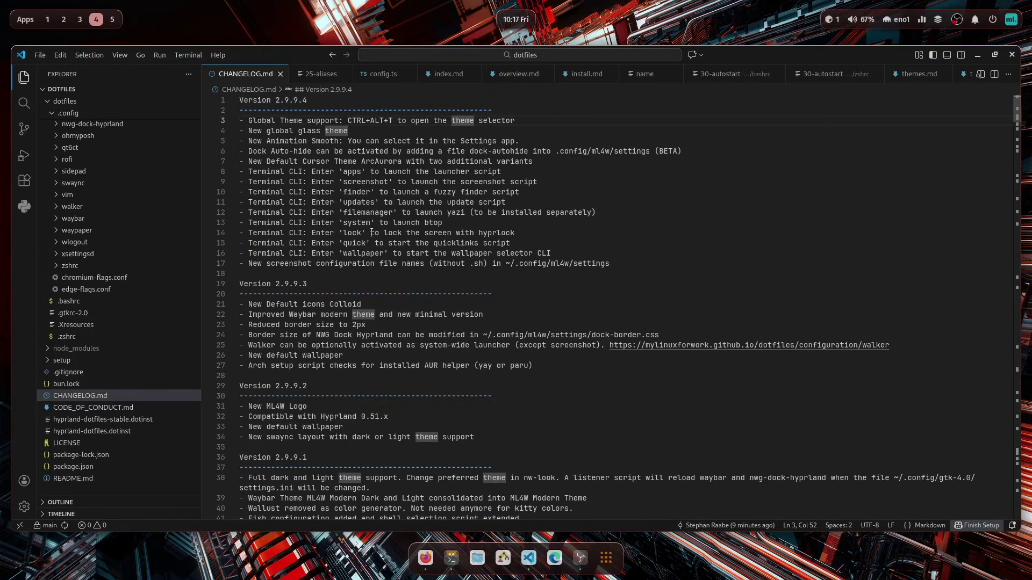
- In a new Kitty window, run filemanager to open yazi, quit it, then run lock
key(super+Return)
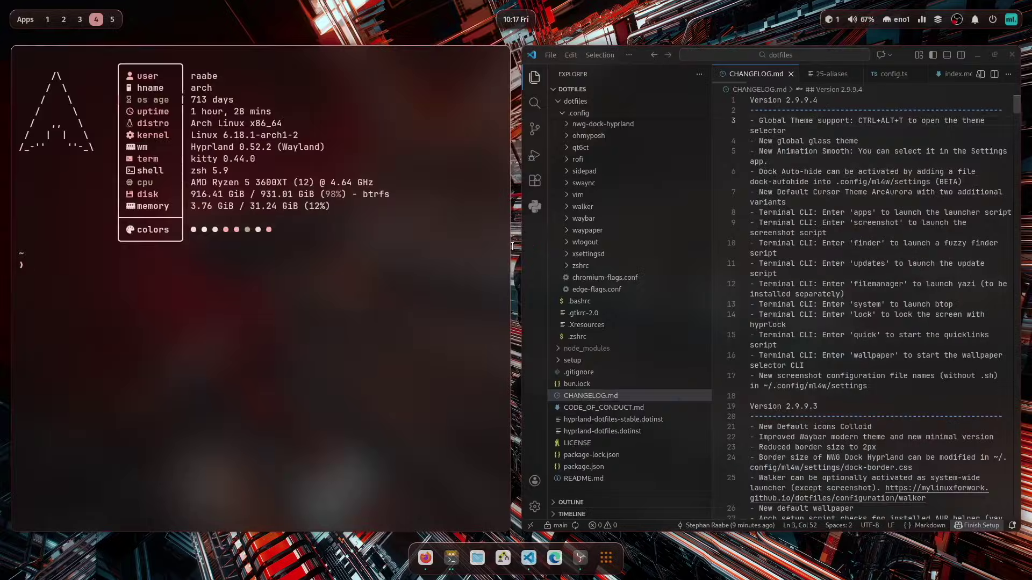
text(filem)
key(Right)
key(Return)
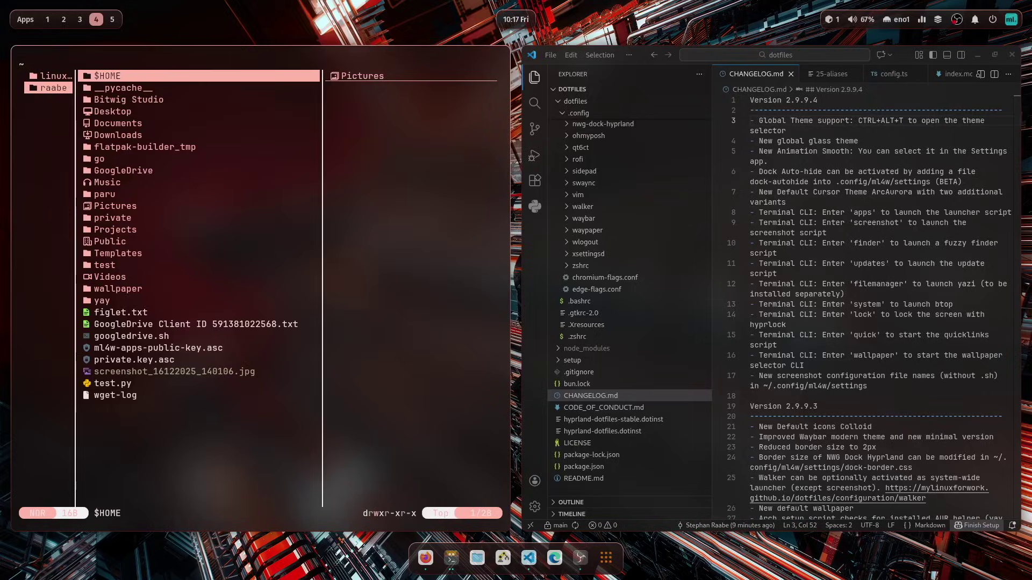
text(qpick)
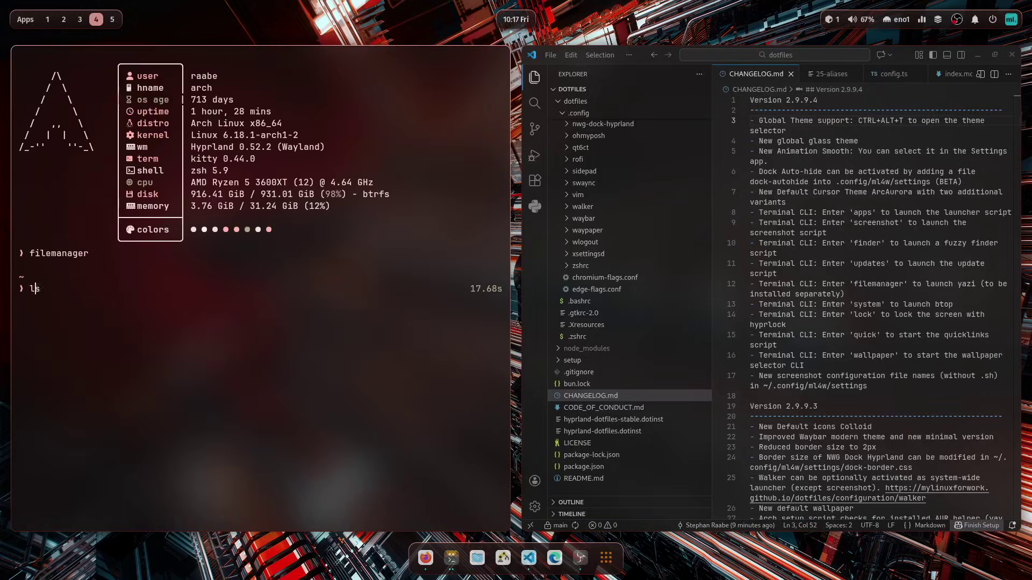
key(Return)
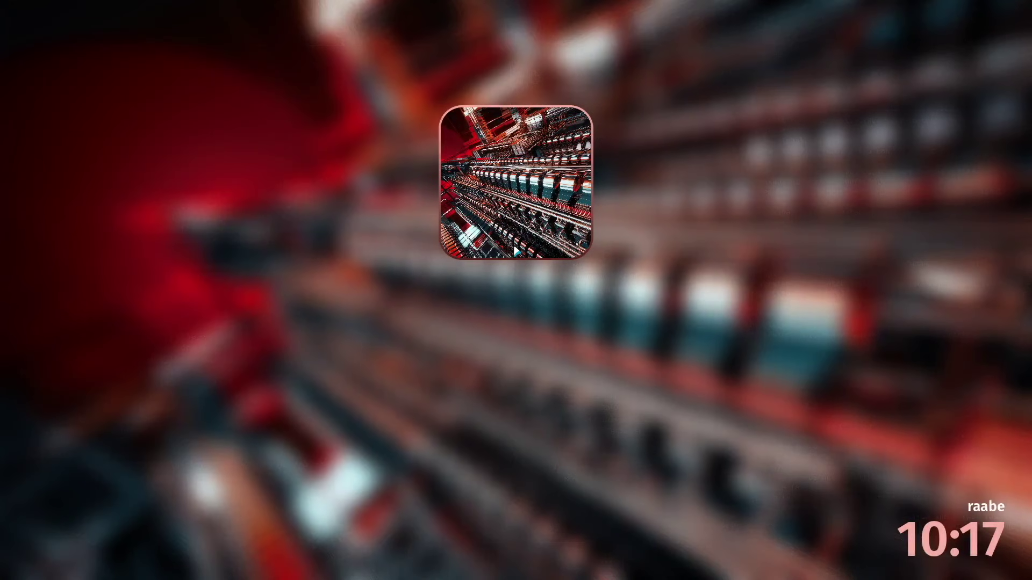
- Unlock the hyprlock screen by entering the account password
text(*****)
key(Return)
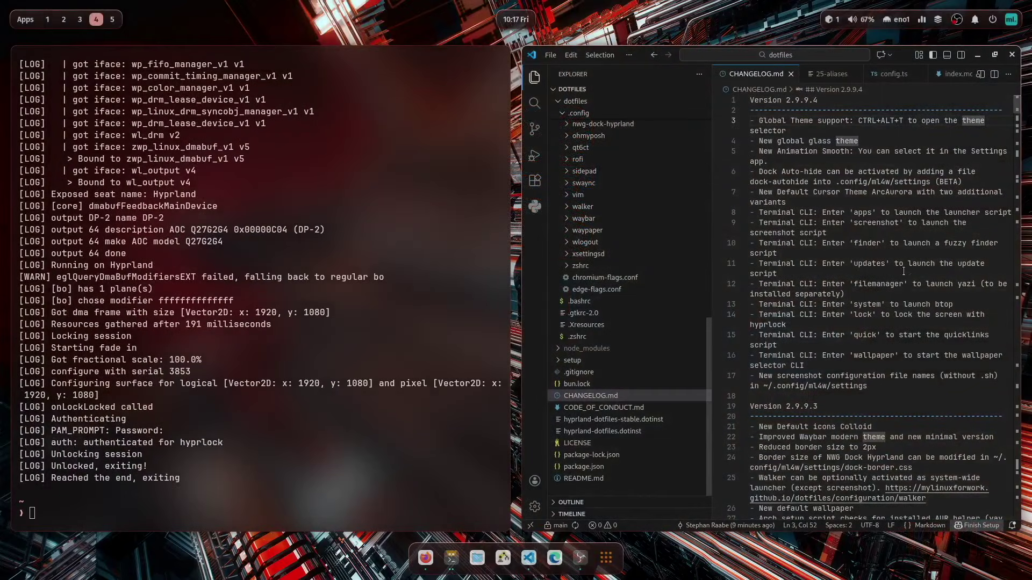
scroll(860, 312, down, 1)
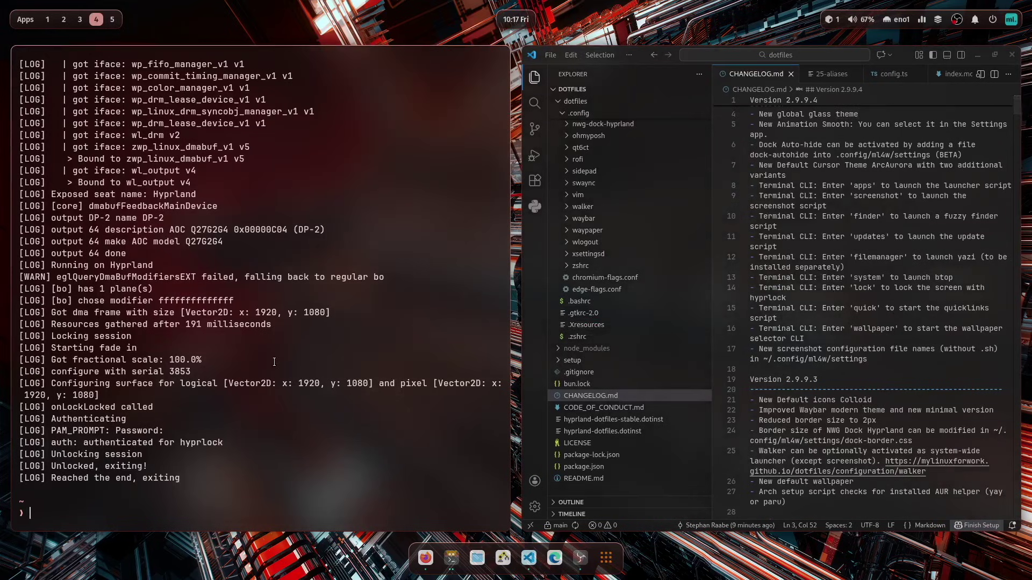
- Run system to open the btop monitor, then quit it with q
text(system)
key(Return)
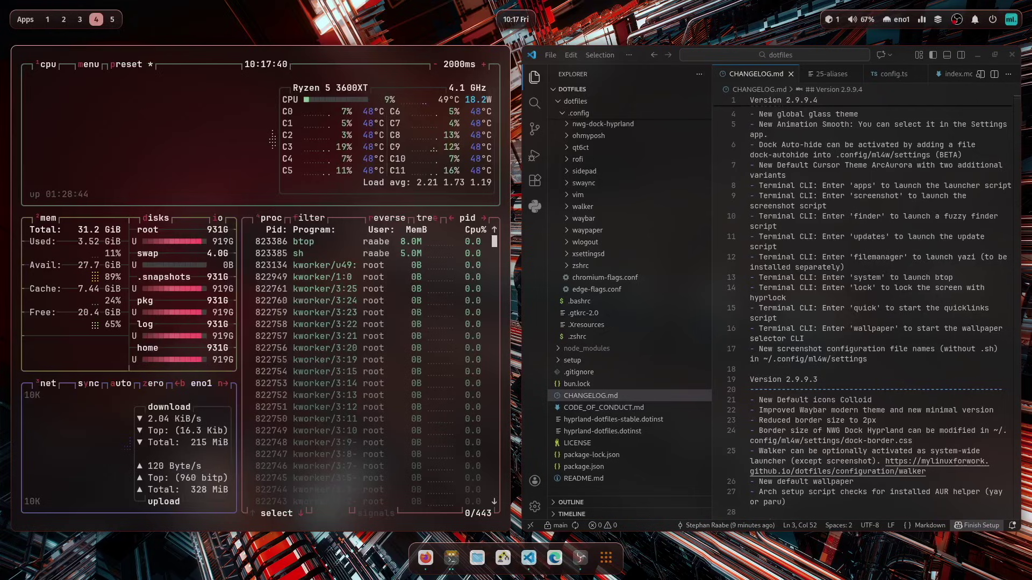
key(q)
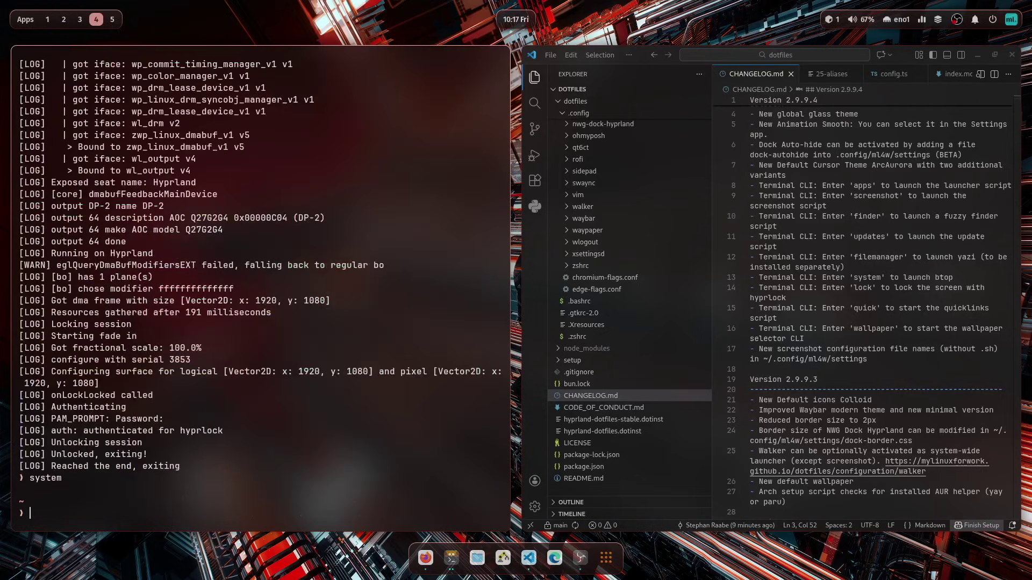
scroll(891, 253, up, 1)
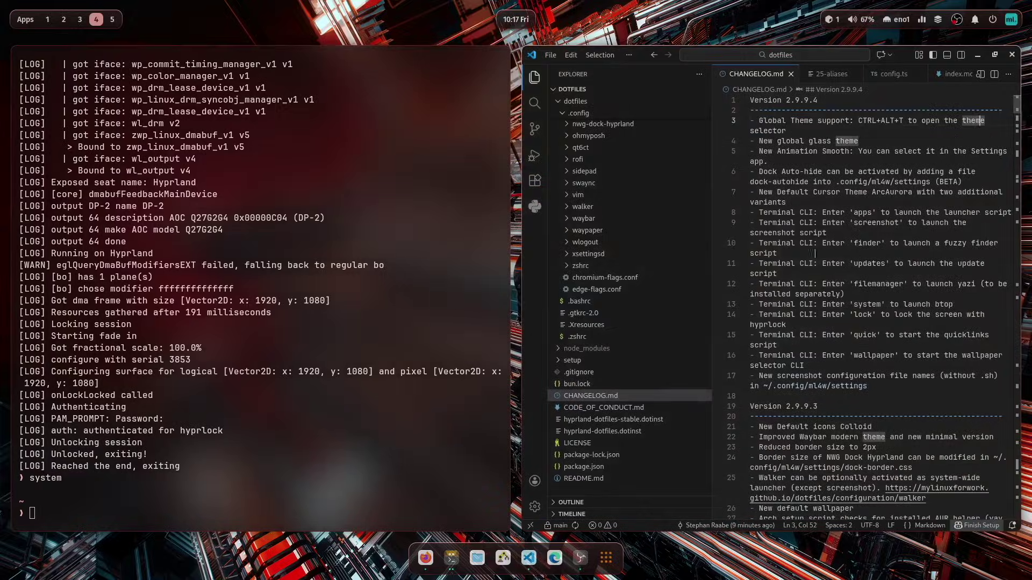